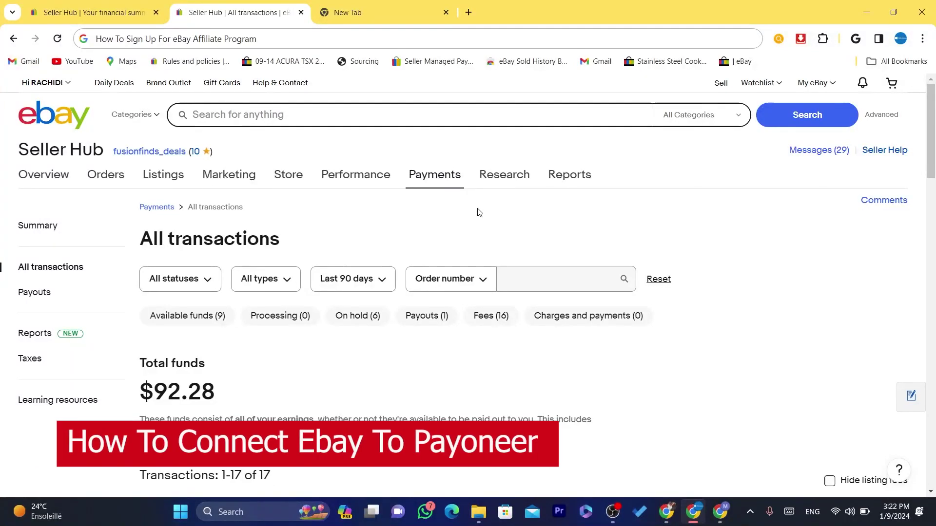
- Paste the tutorial title into the address bar and trim its trailing part
click(294, 35)
text(How To Connect Ebay To Payoneer in 2024 (Tutorial For Beginners))
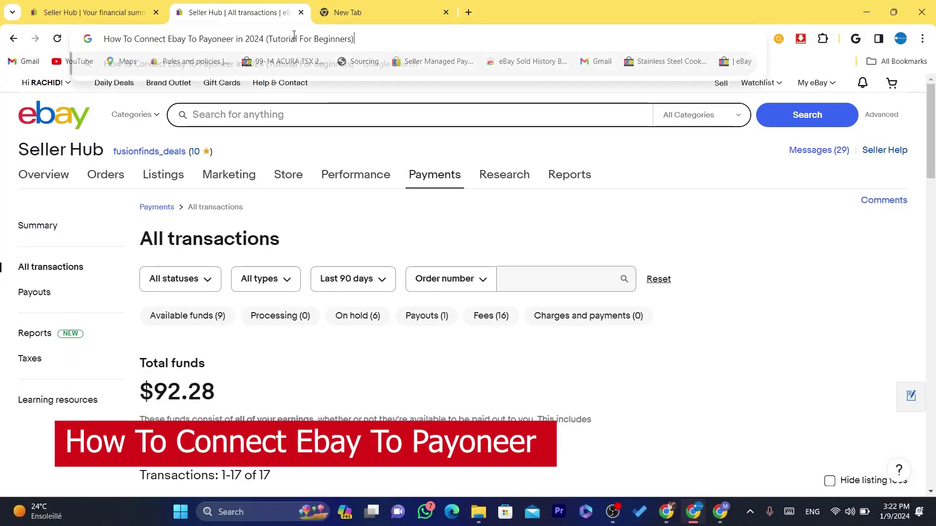
drag(235, 38, 483, 54)
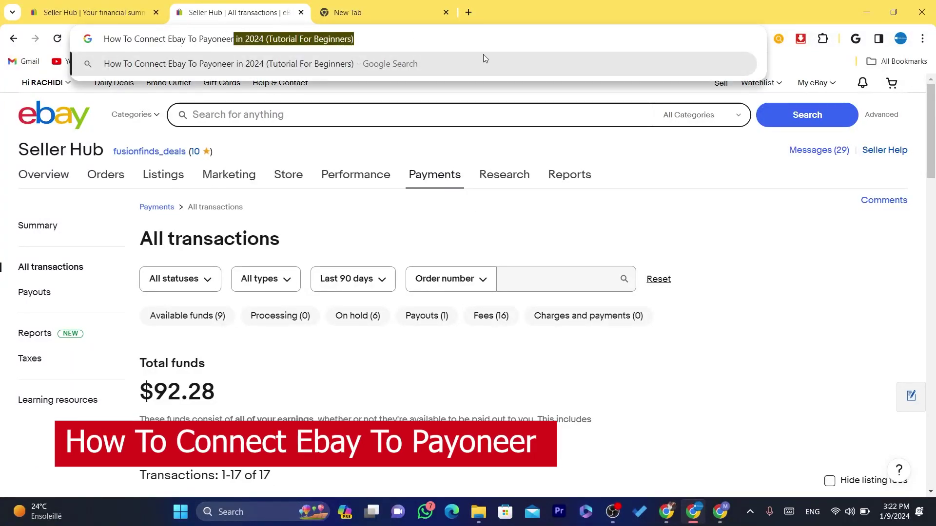
key(BackSpace)
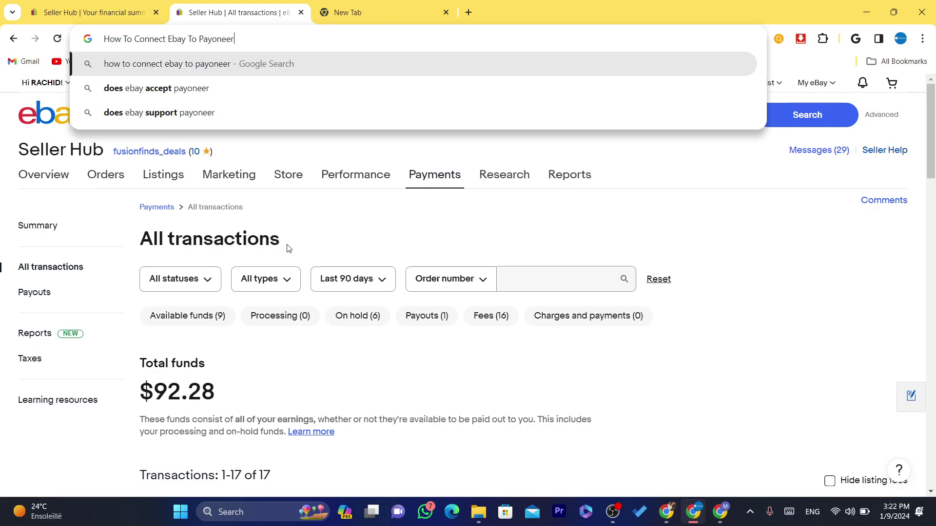
click(295, 238)
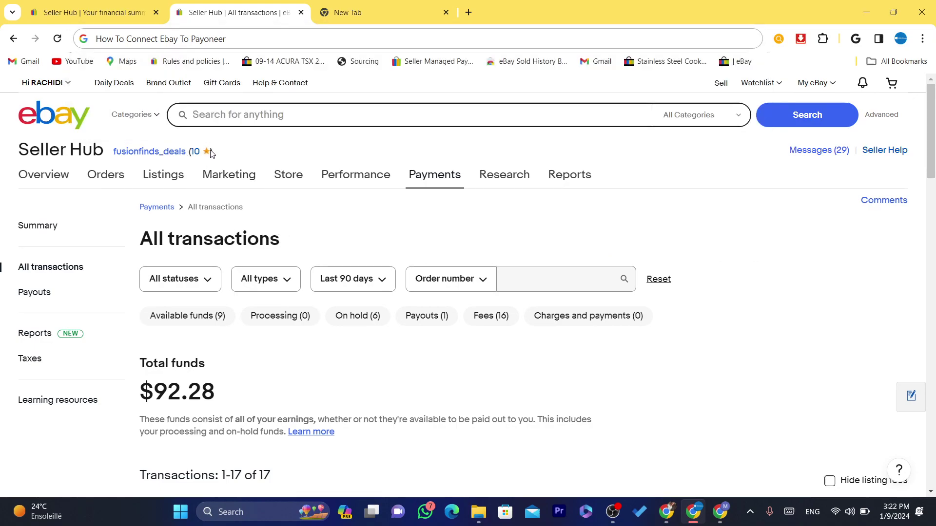
triple_click(253, 238)
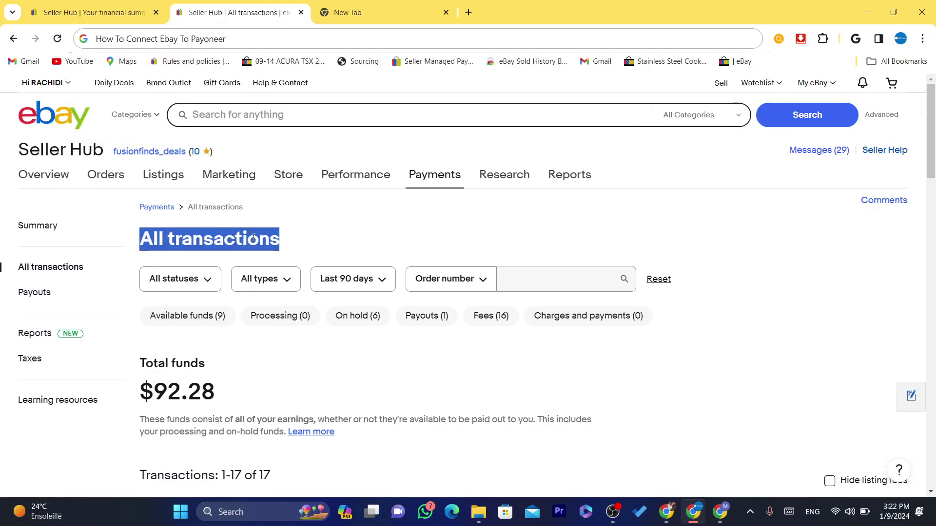
click(308, 239)
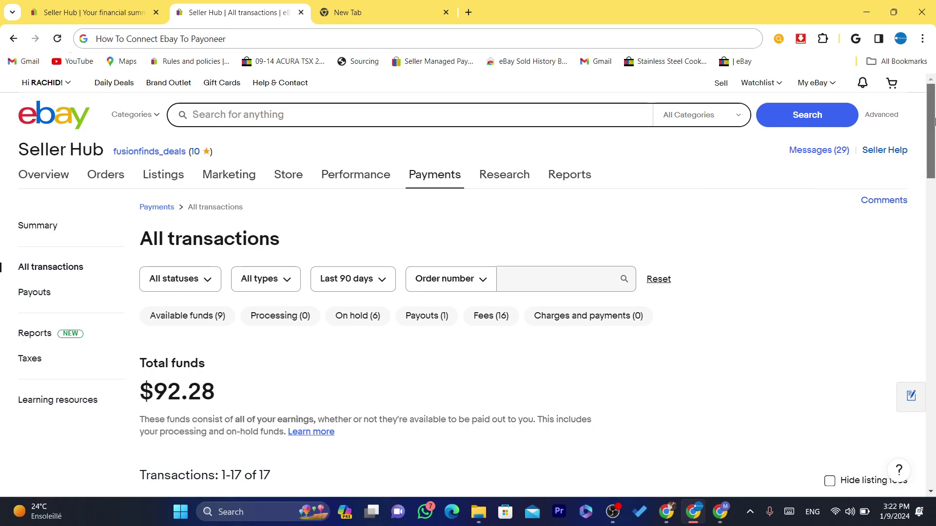
- Filter All transactions to Payouts and review the $141.13 Payoneer payout marked funds sent
scroll(445, 234, down, 1)
click(431, 278)
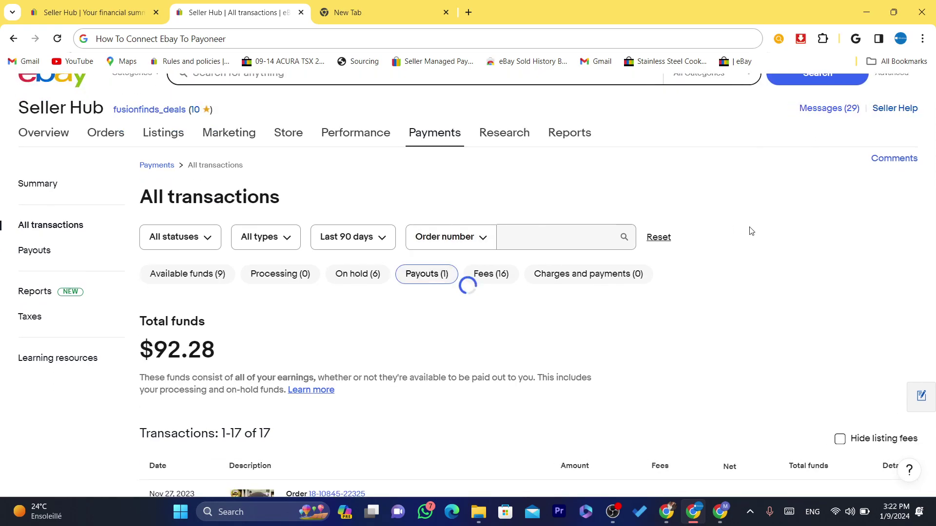
scroll(934, 232, down, 1)
scroll(838, 257, down, 1)
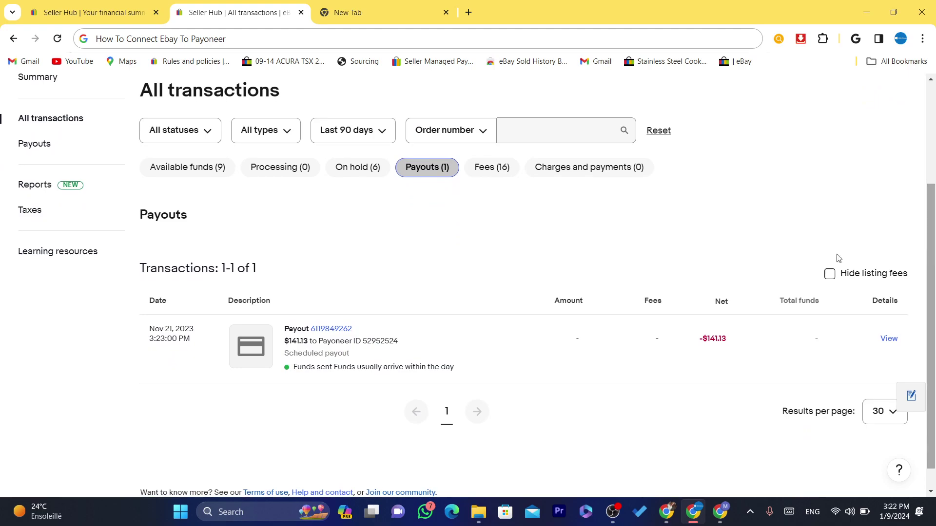
scroll(334, 317, down, 1)
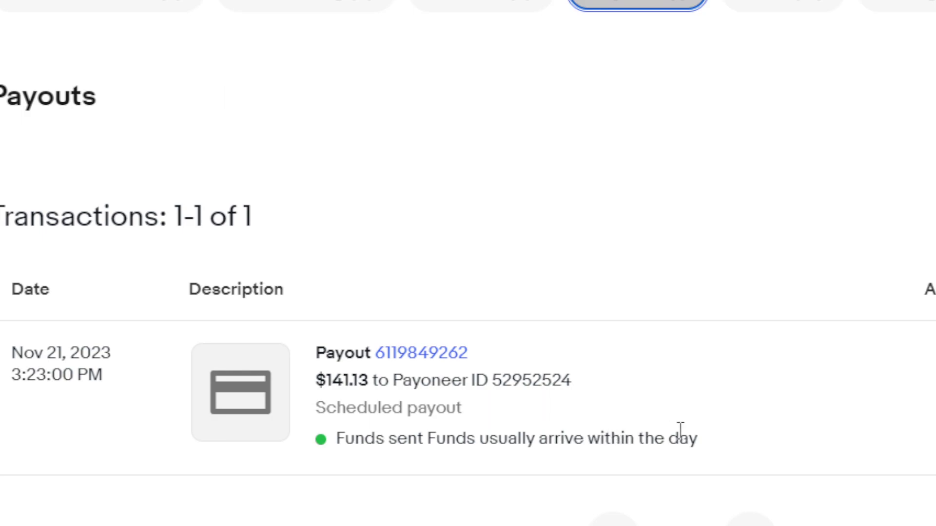
triple_click(746, 440)
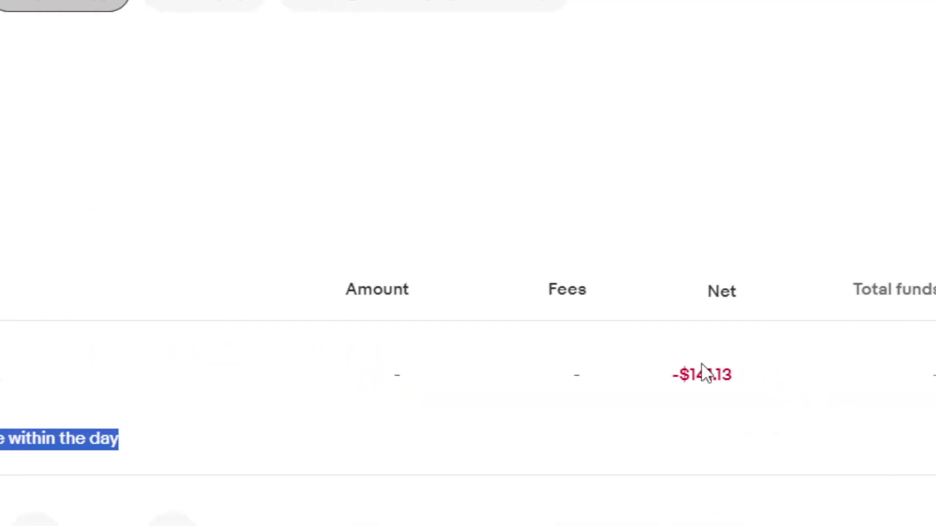
triple_click(706, 376)
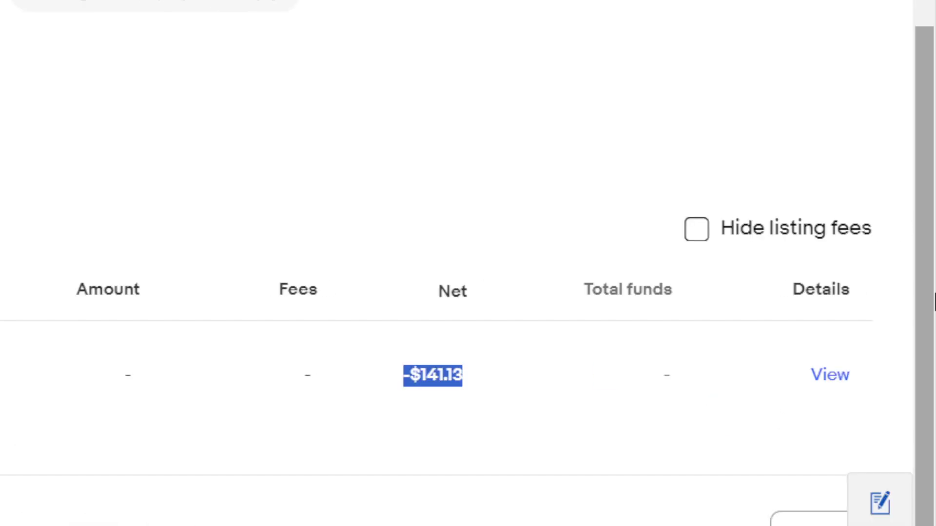
scroll(520, 197, up, 3)
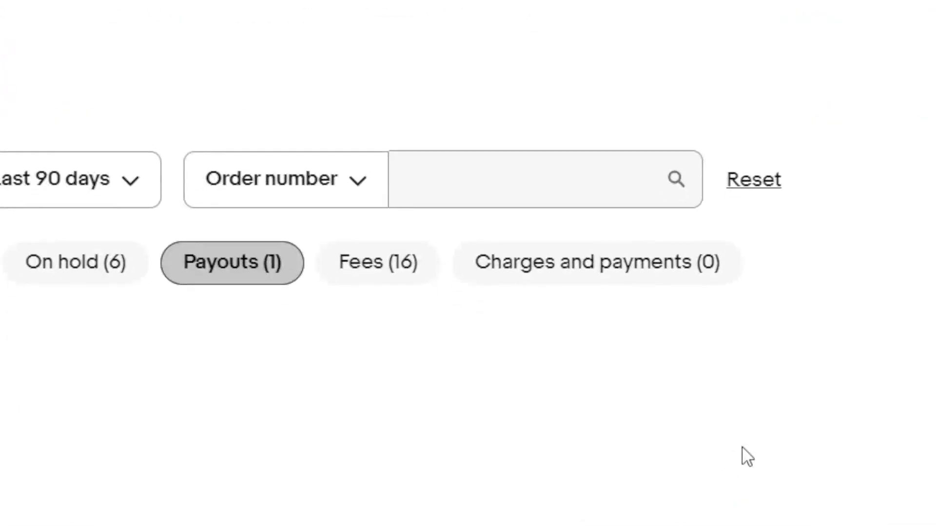
- In the other Chrome window, go via an 'ebay' address search to the eBay home page
click(852, 492)
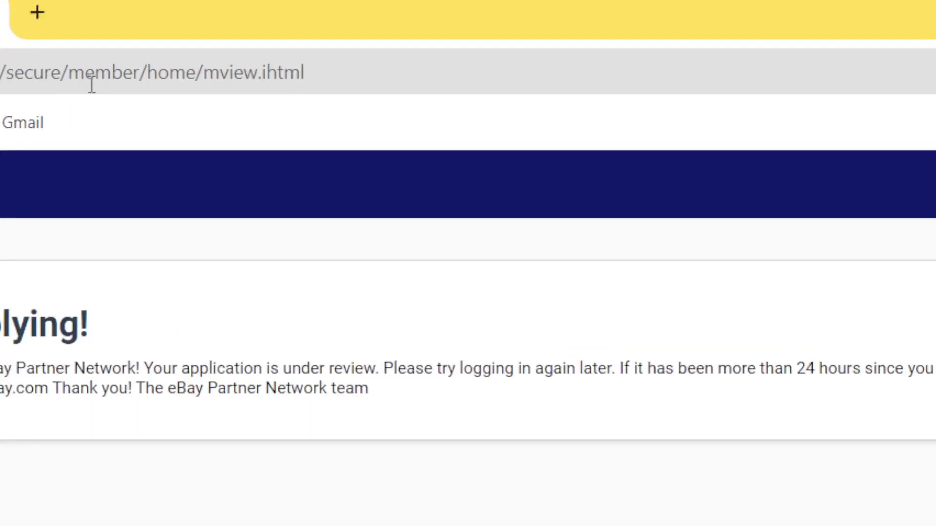
click(79, 77)
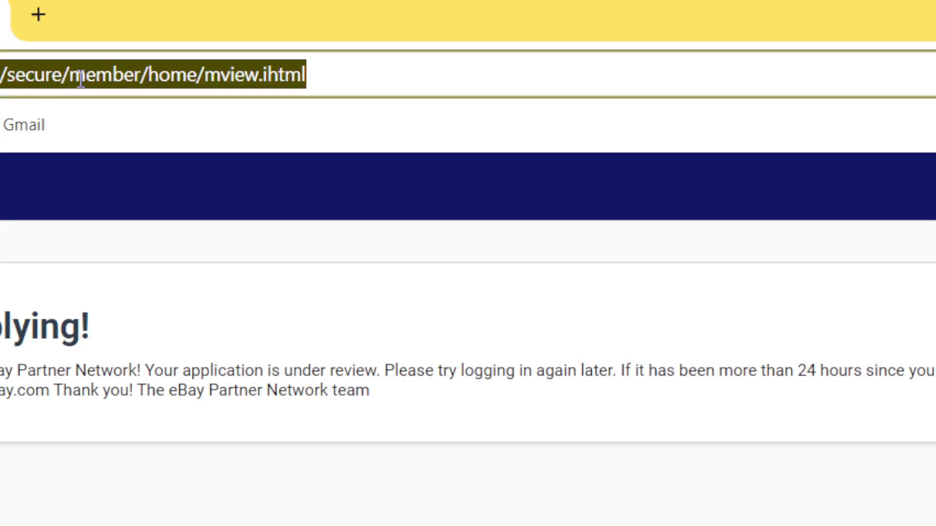
text(ebay)
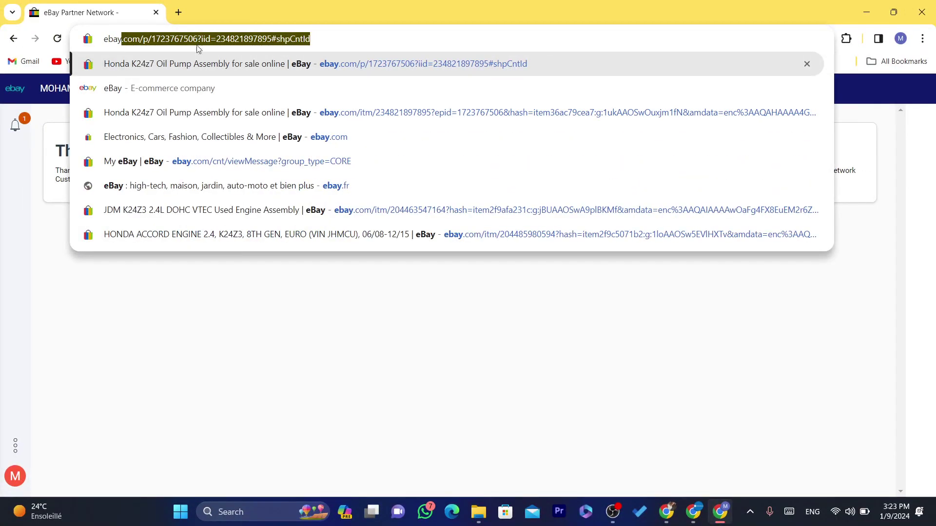
click(204, 64)
click(251, 39)
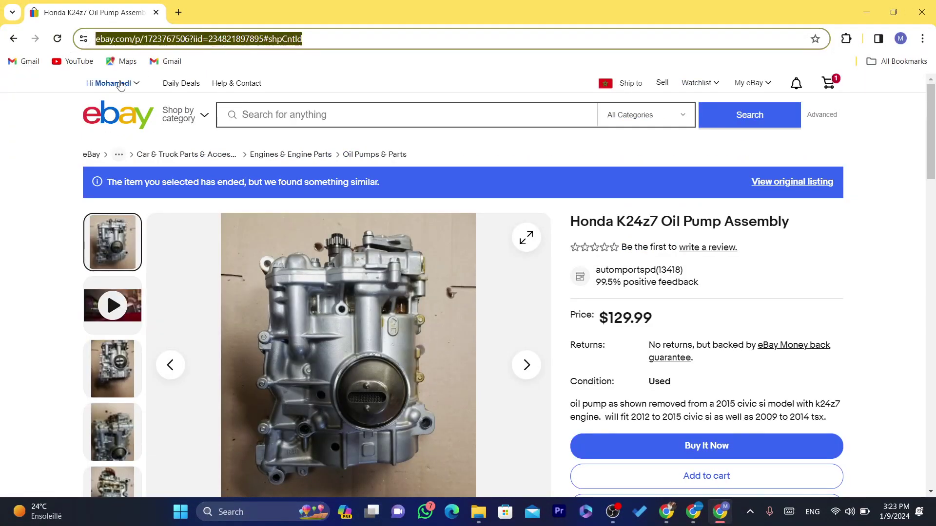
mouse_move(110, 94)
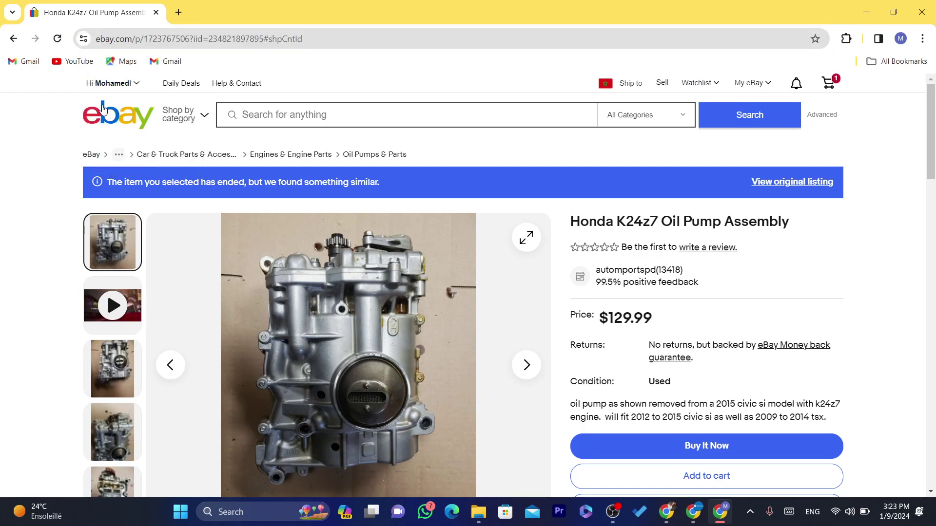
click(102, 108)
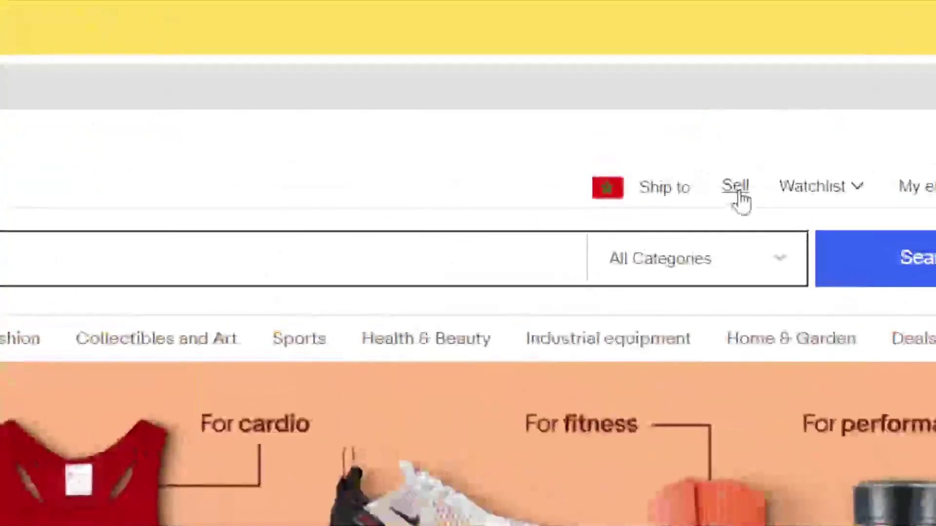
- Open the Selling on eBay page from the header and inspect its address
click(739, 192)
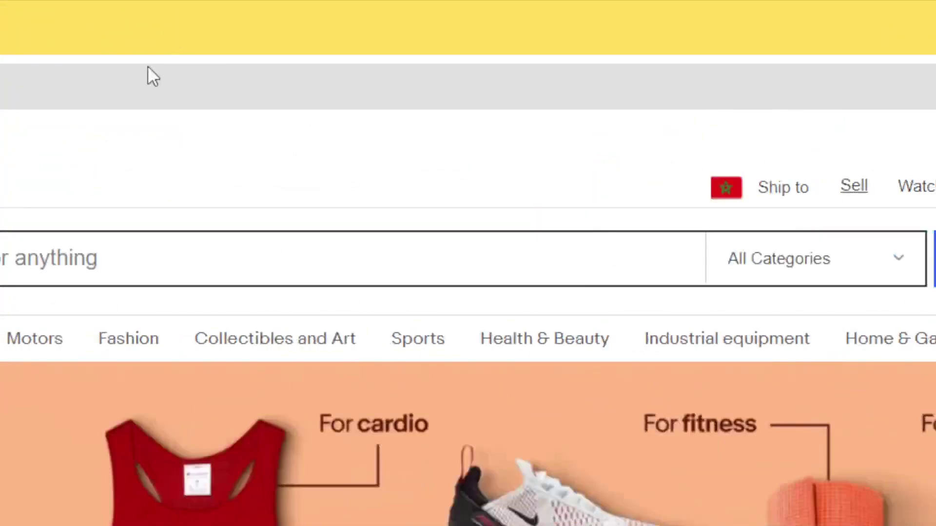
click(79, 96)
double_click(80, 98)
click(414, 73)
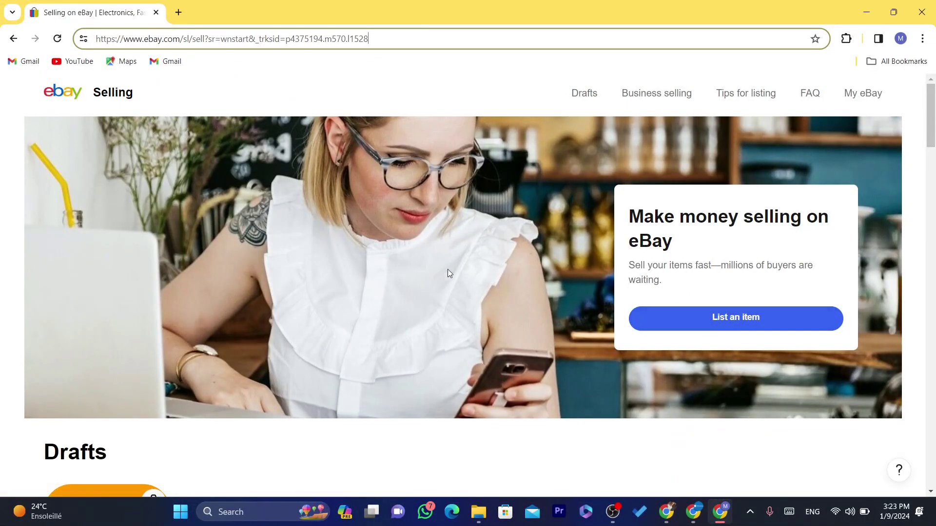
click(376, 297)
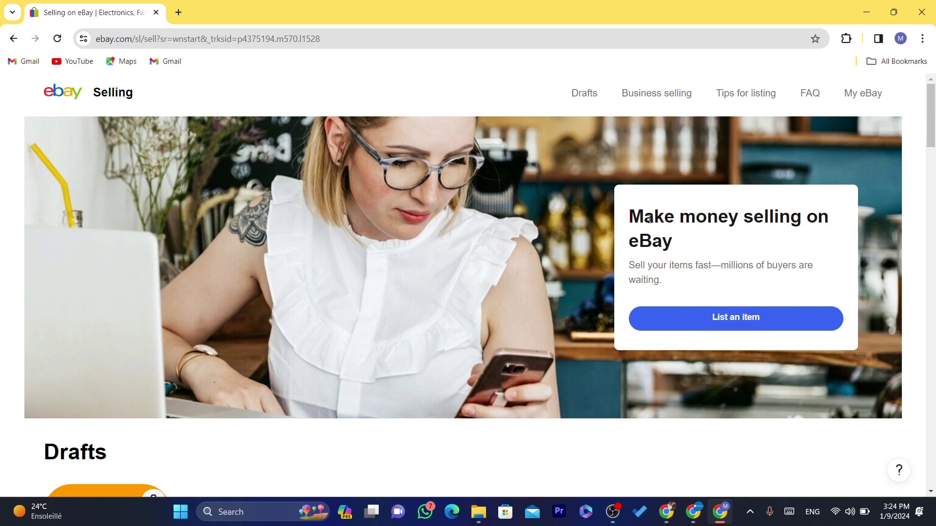
- Review the 'Make money selling on eBay' heading and start listing a new item
drag(649, 219, 692, 241)
click(692, 241)
drag(687, 245, 632, 218)
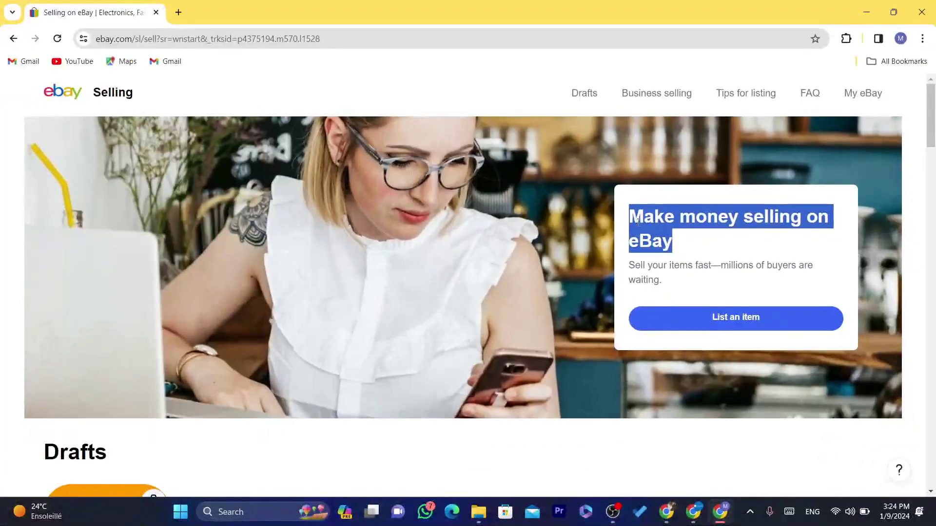
click(676, 250)
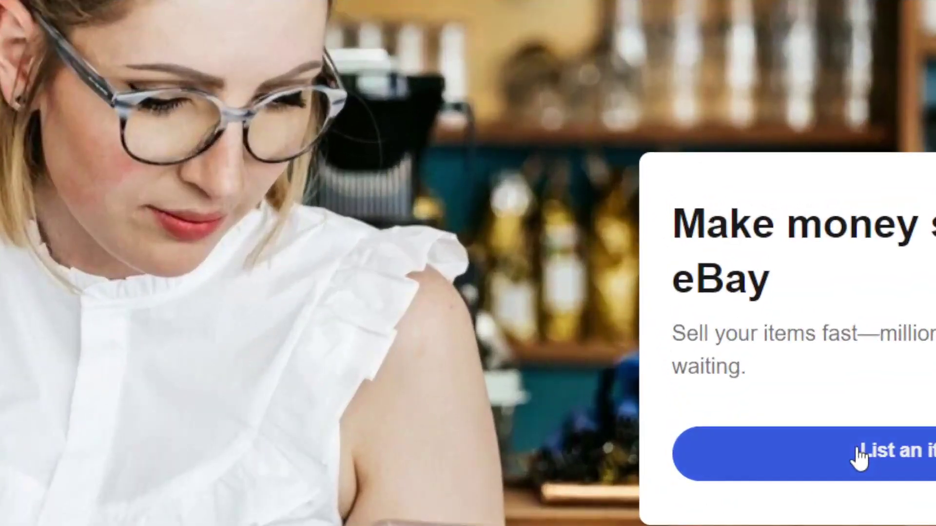
click(860, 458)
- Search the listing tool for 'iphone case' to find matching catalogue products
click(80, 77)
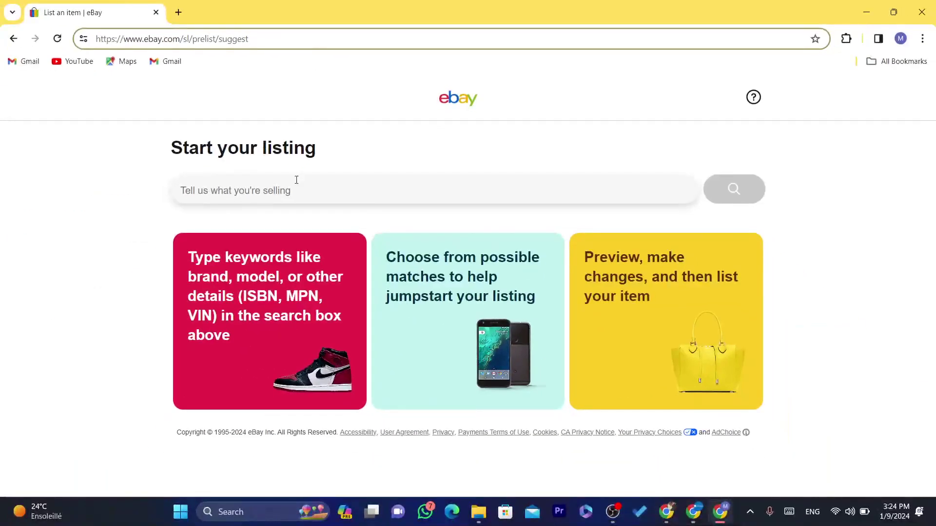
click(139, 311)
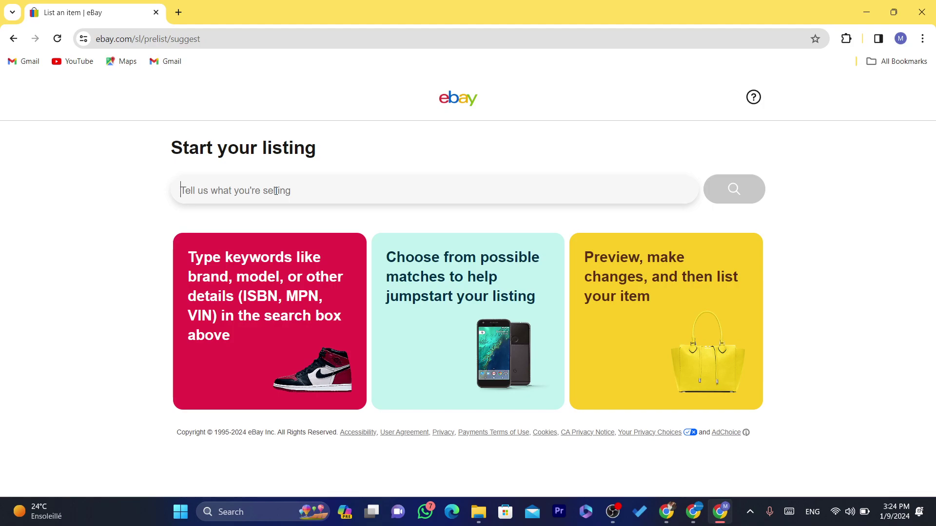
text(iphone case)
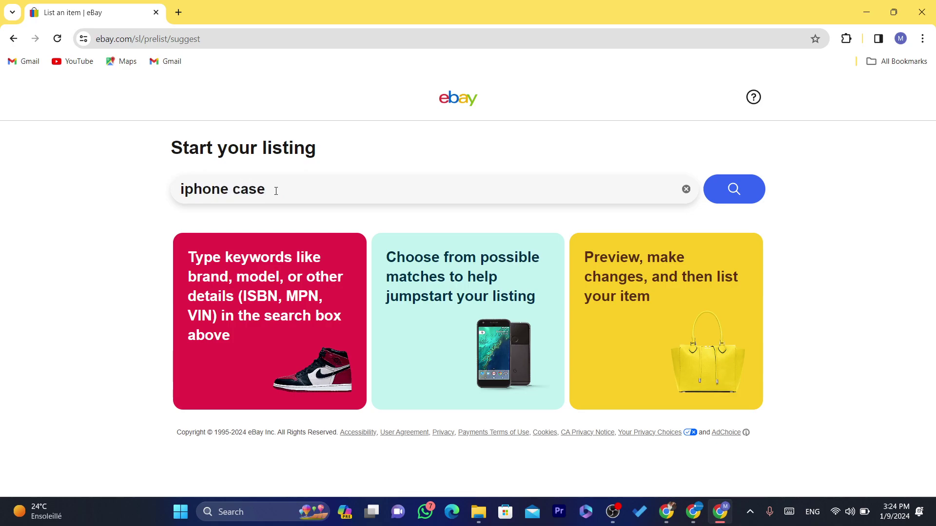
key(Return)
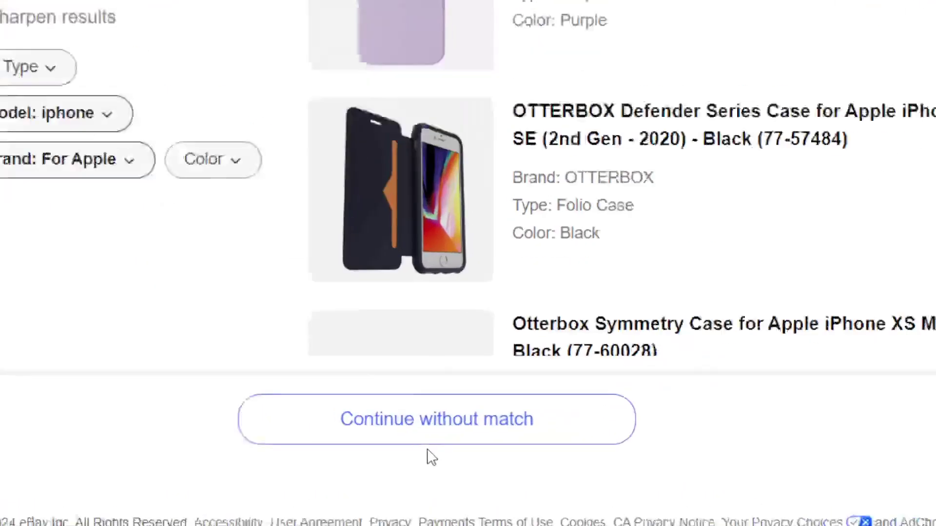
- Continue without a catalogue match and upload dddd.jpg as the main photo
click(404, 398)
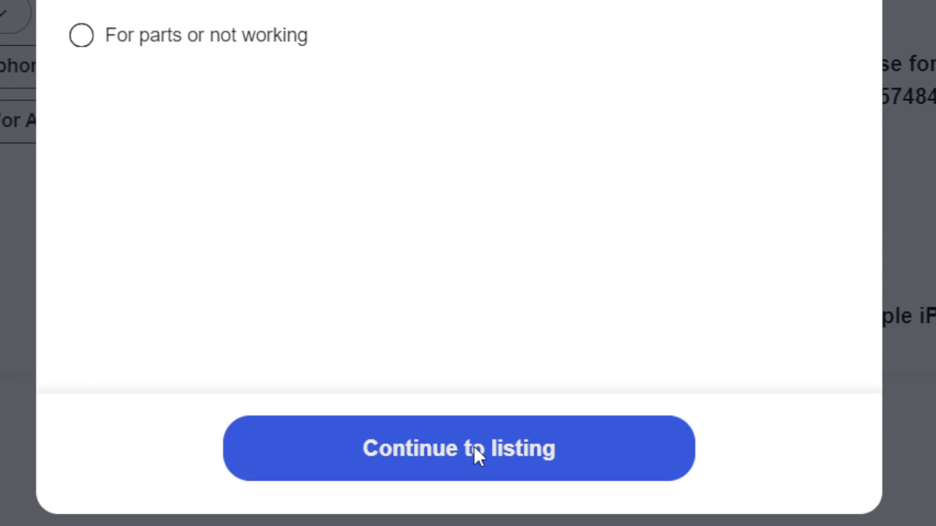
click(476, 518)
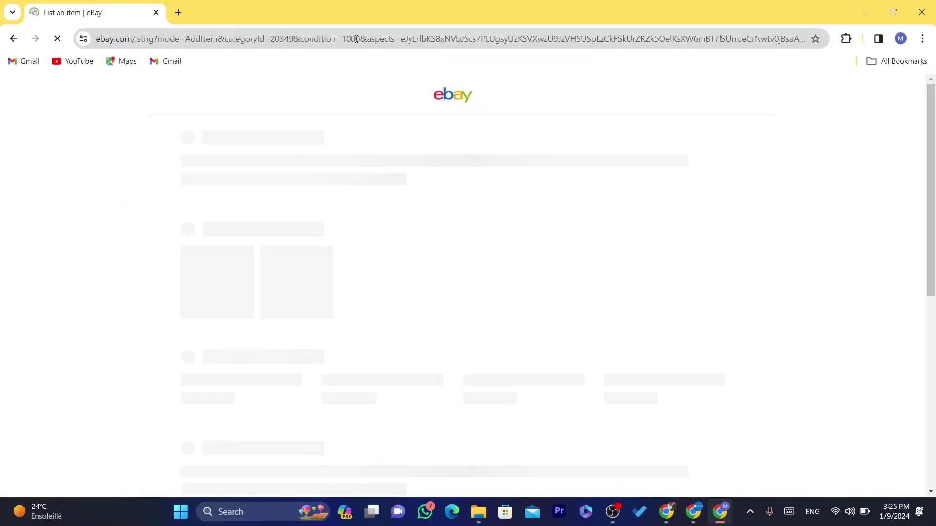
click(356, 39)
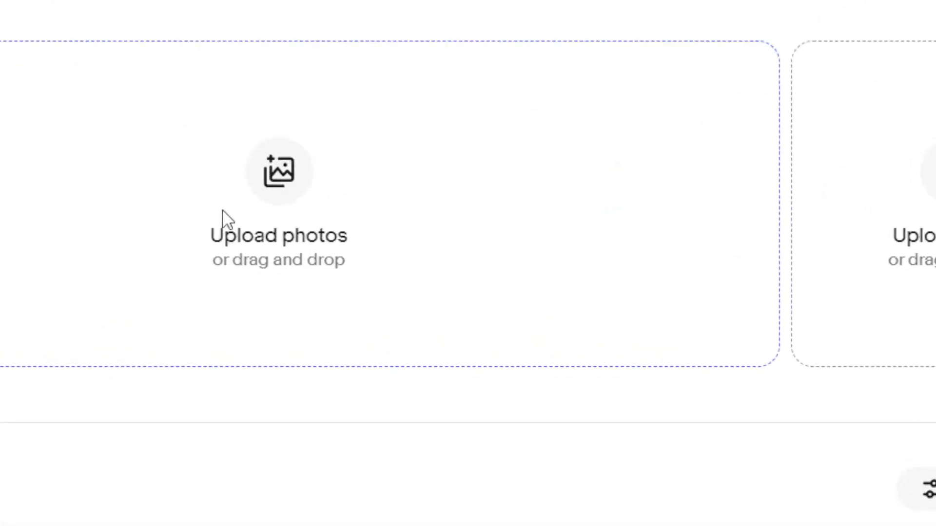
click(225, 219)
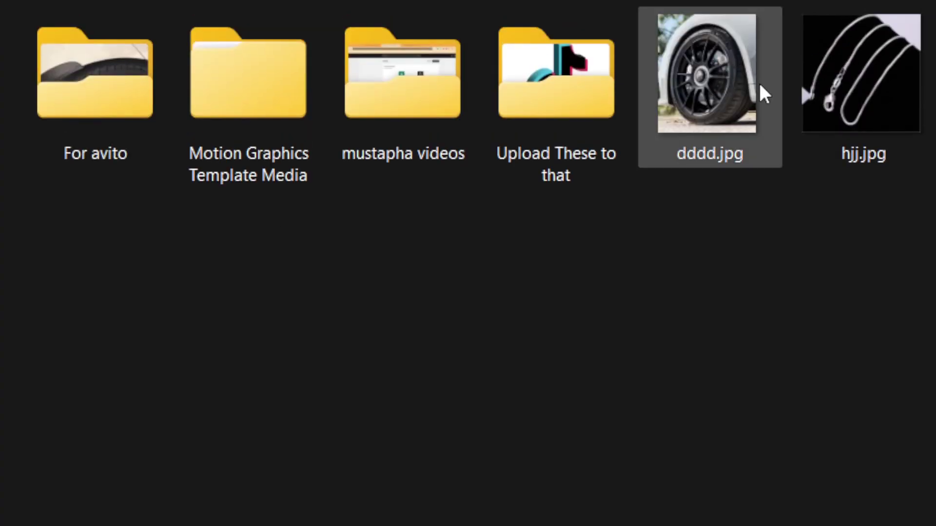
double_click(764, 93)
- Set the item's brand to Unbranded and its case type to 360 Case
scroll(932, 119, down, 3)
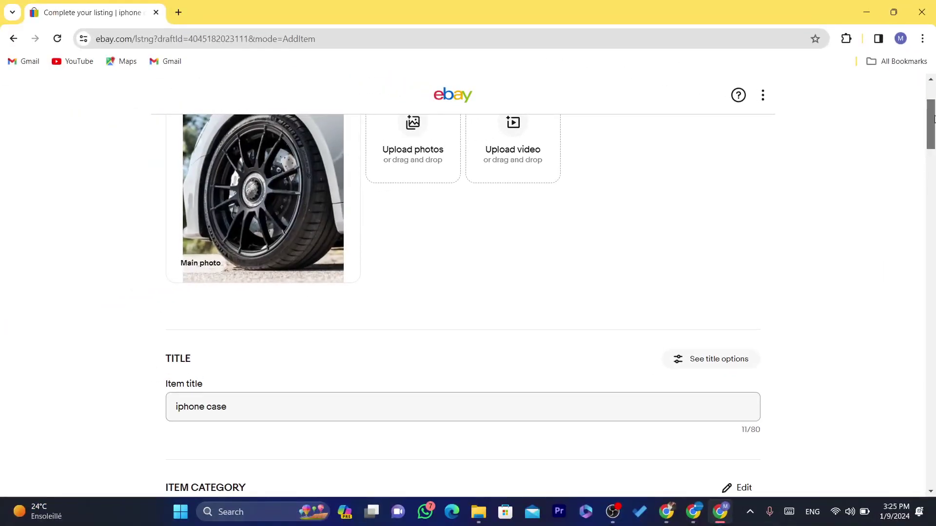
scroll(933, 120, up, 3)
scroll(933, 137, down, 3)
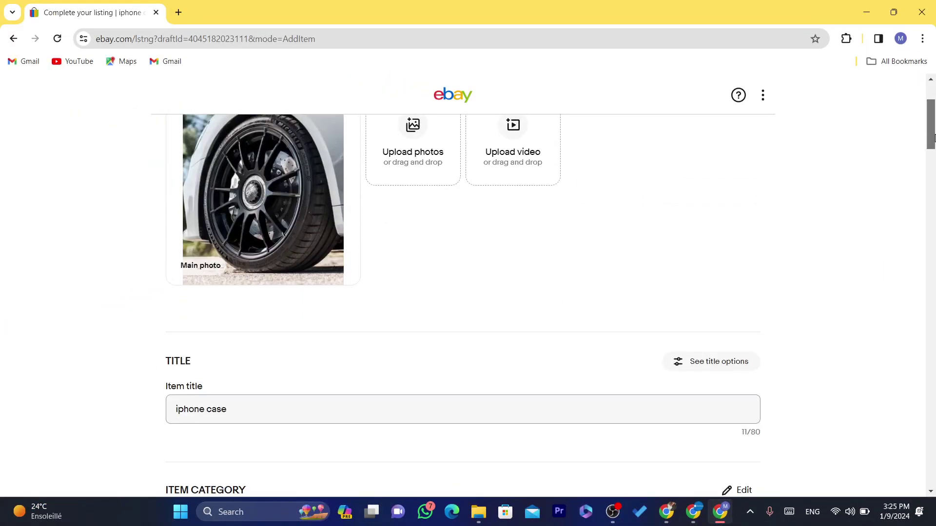
scroll(932, 138, down, 8)
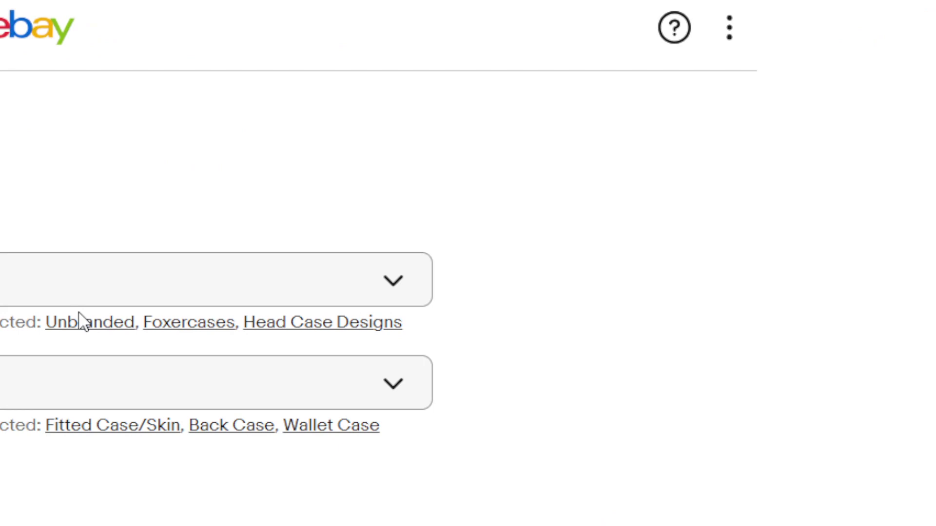
click(81, 322)
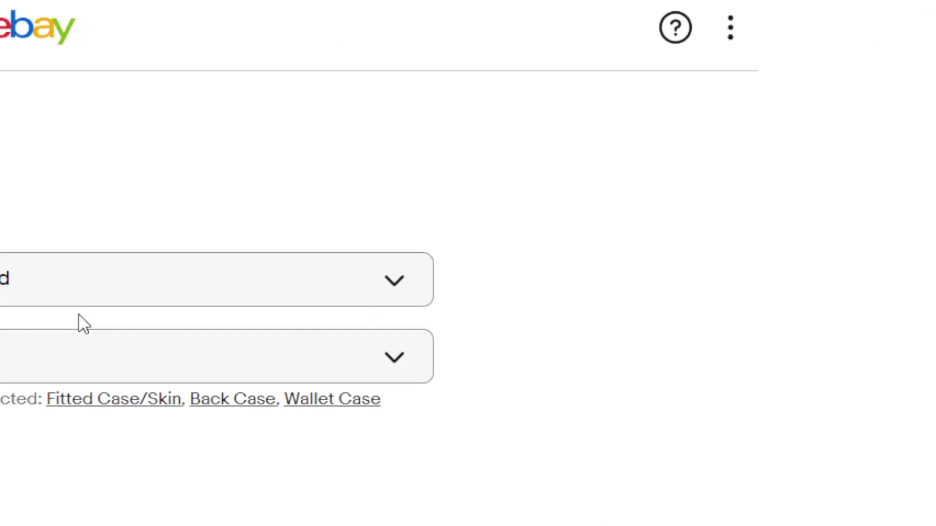
click(250, 355)
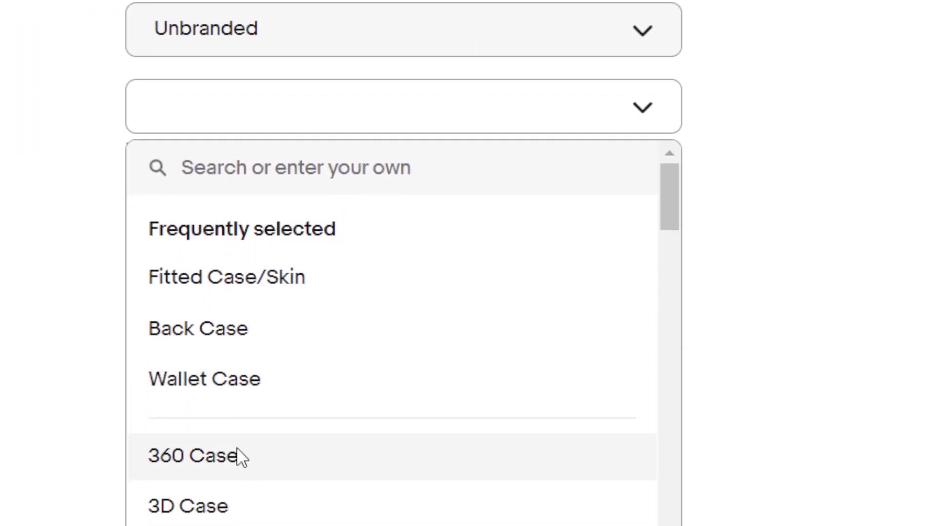
click(237, 456)
- Set Features to Shockproof and Color to Black, leaving Character unset
scroll(934, 100, down, 2)
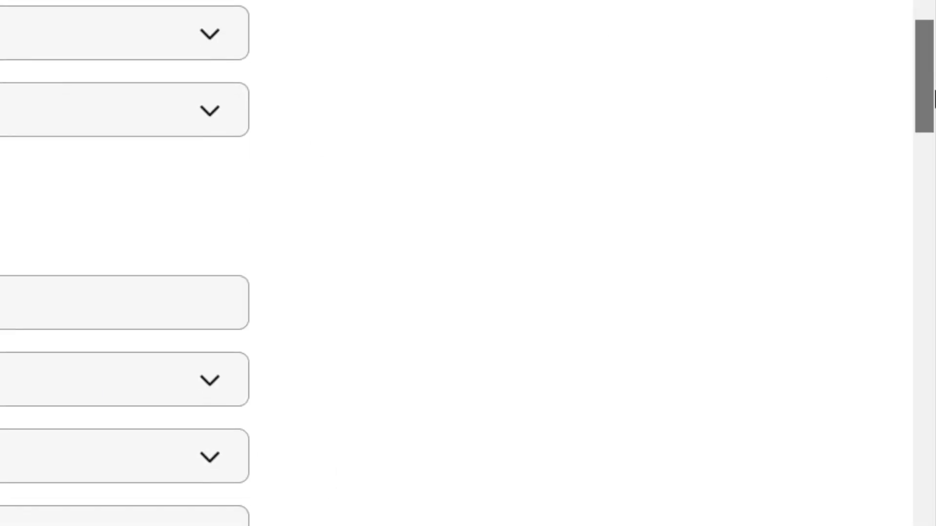
scroll(463, 217, down, 2)
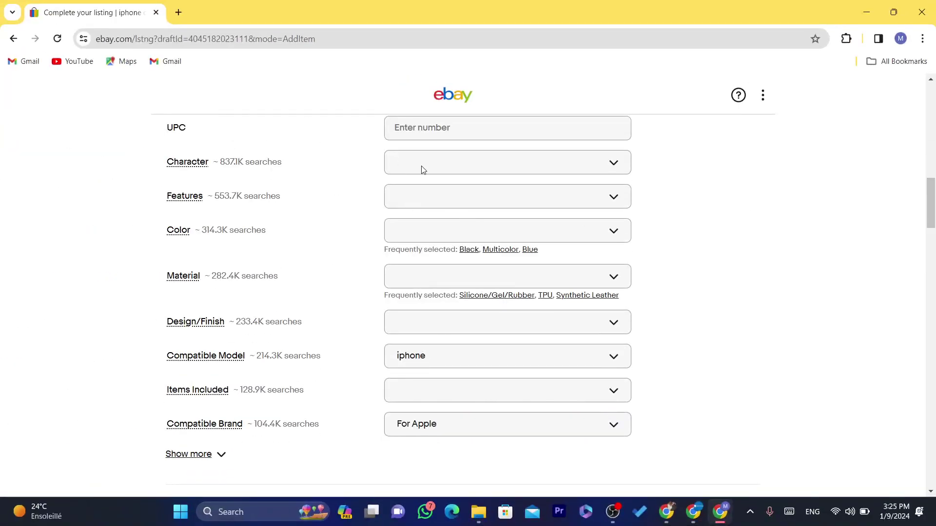
click(421, 131)
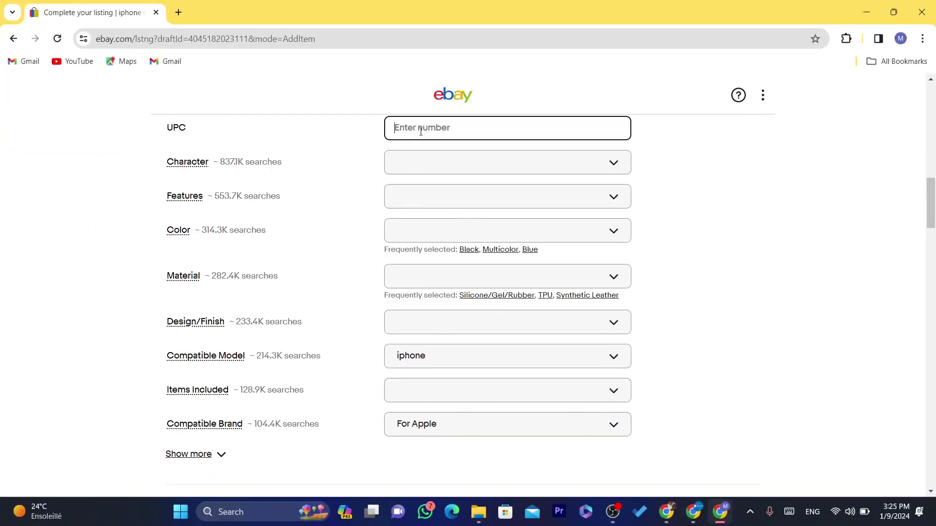
click(418, 161)
click(418, 161)
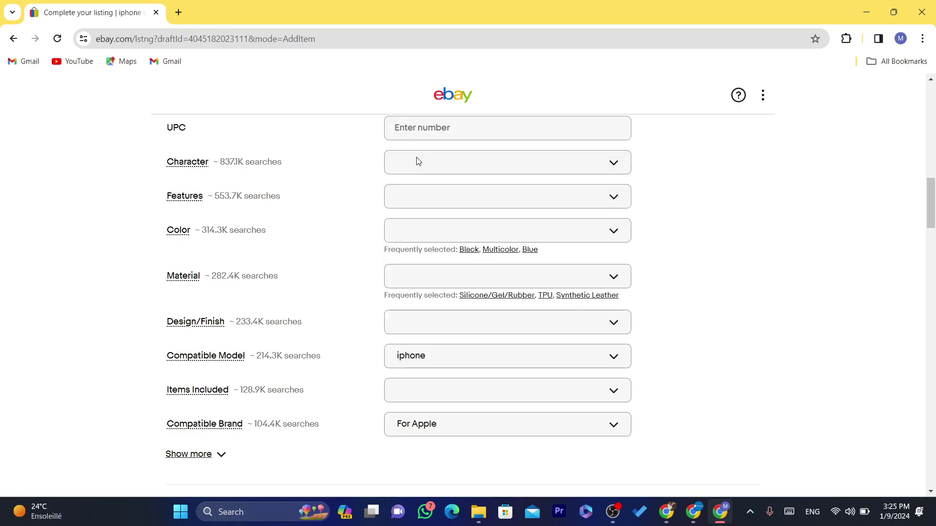
click(419, 200)
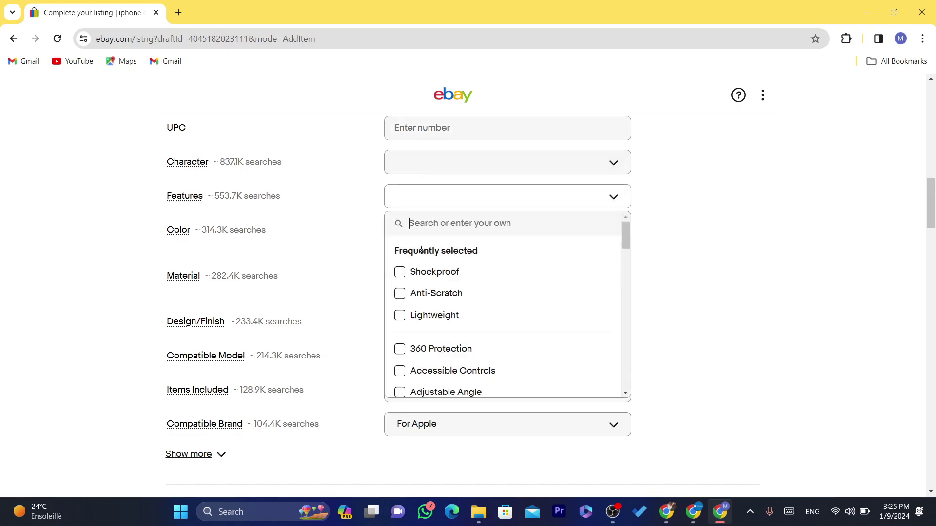
click(400, 273)
click(681, 256)
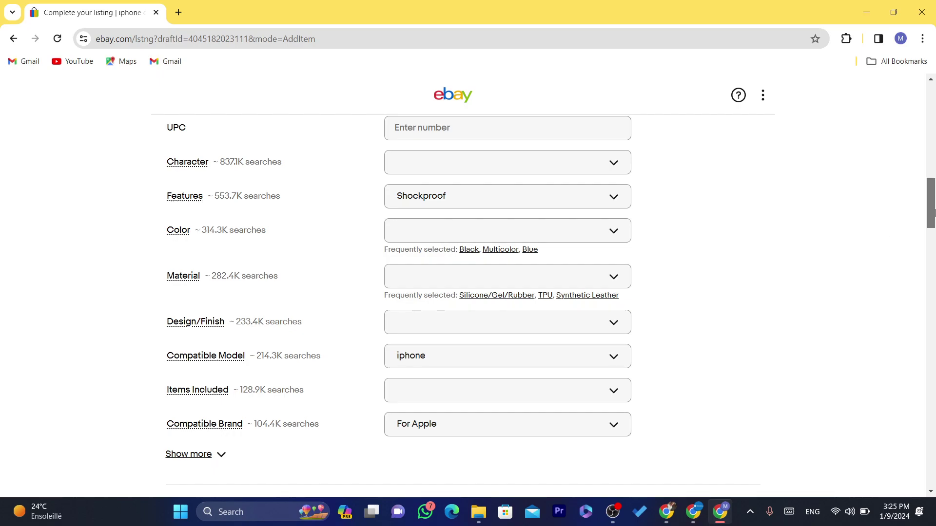
scroll(933, 212, down, 2)
click(469, 183)
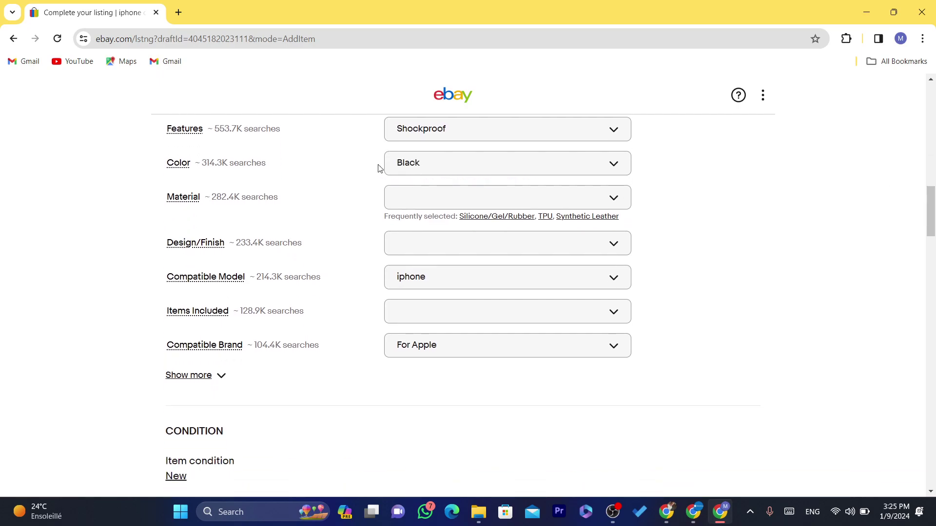
scroll(536, 222, down, 3)
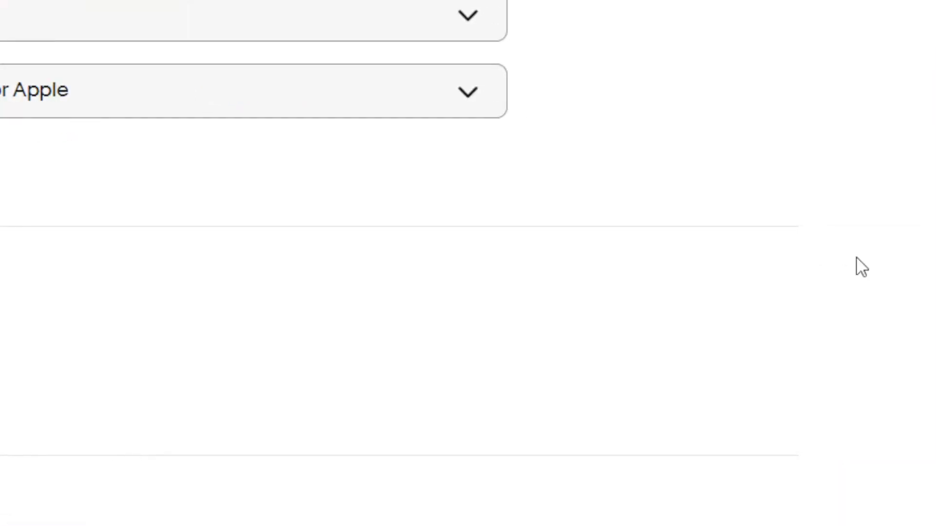
- Write 'good item' as the item description
scroll(919, 192, down, 4)
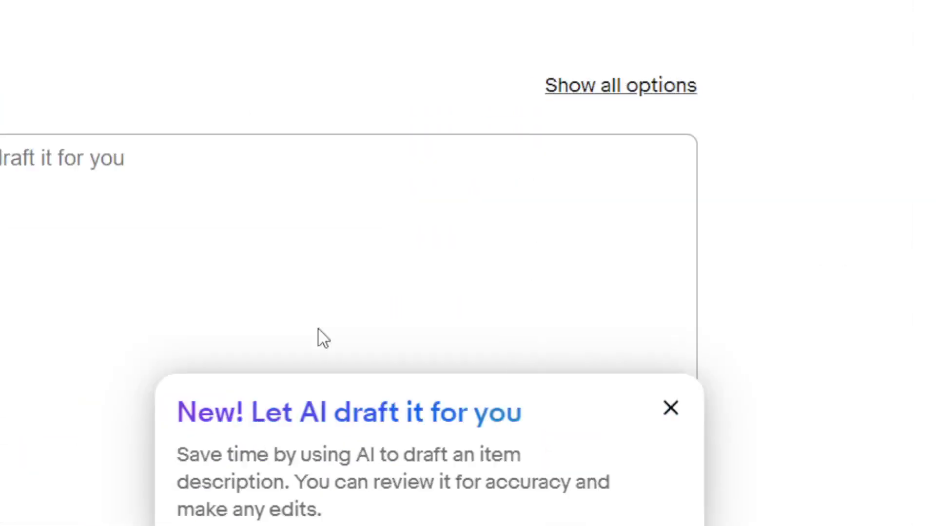
click(392, 347)
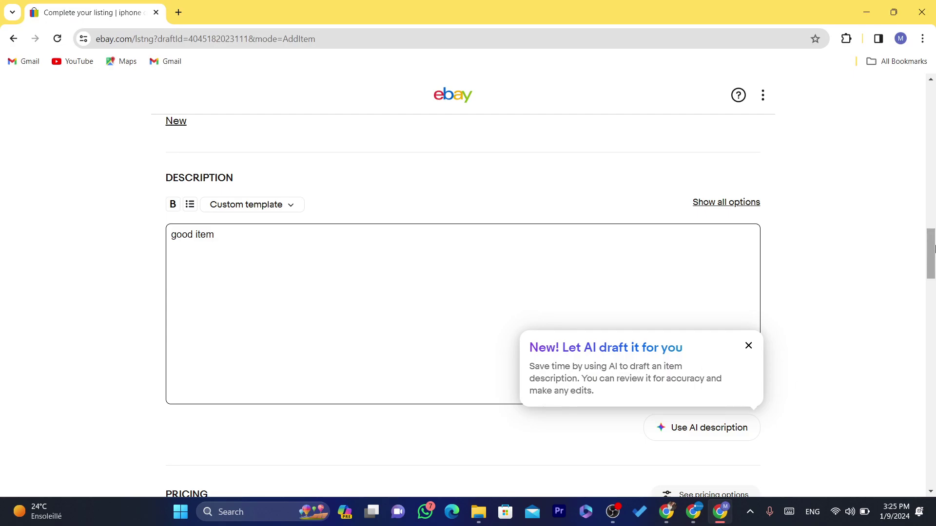
drag(933, 249, 933, 298)
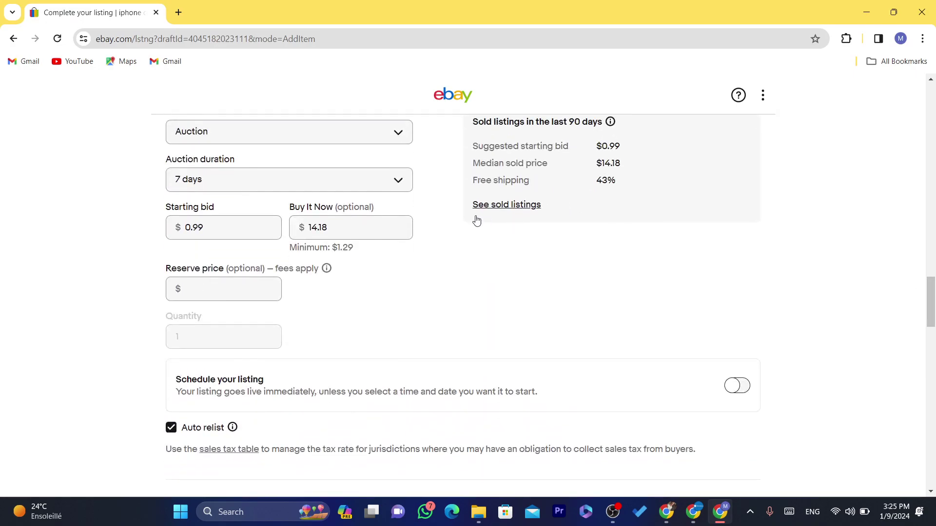
scroll(358, 213, up, 3)
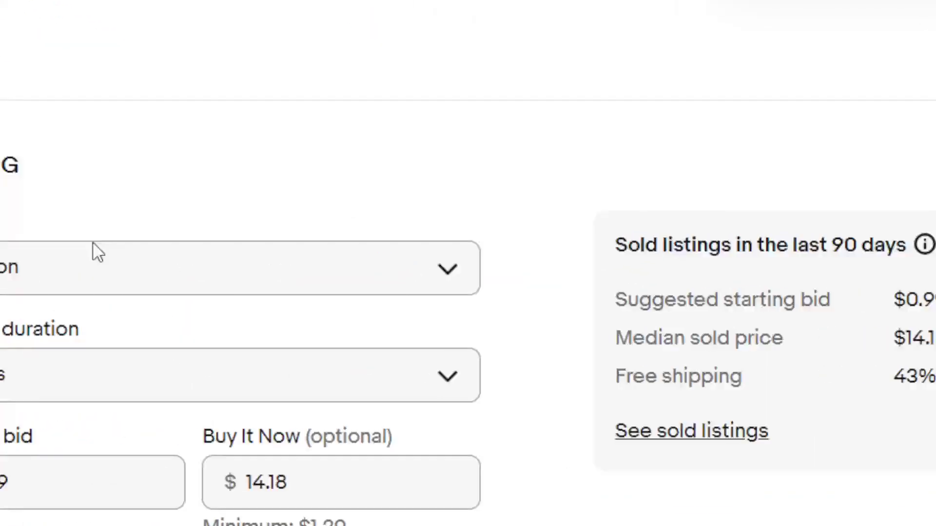
- Switch the format to Buy It Now at 14.18 with a 10.00 minimum offer and 13 auto-accept
click(214, 285)
click(33, 390)
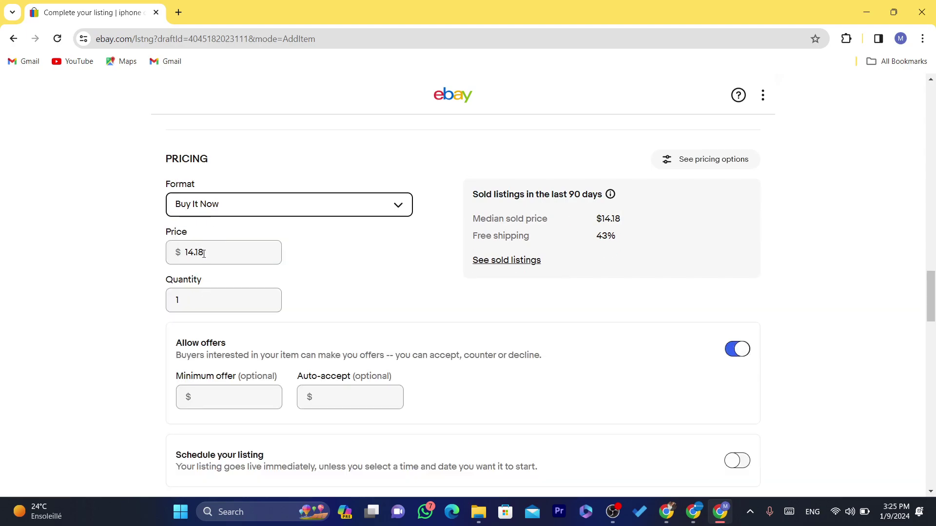
double_click(204, 253)
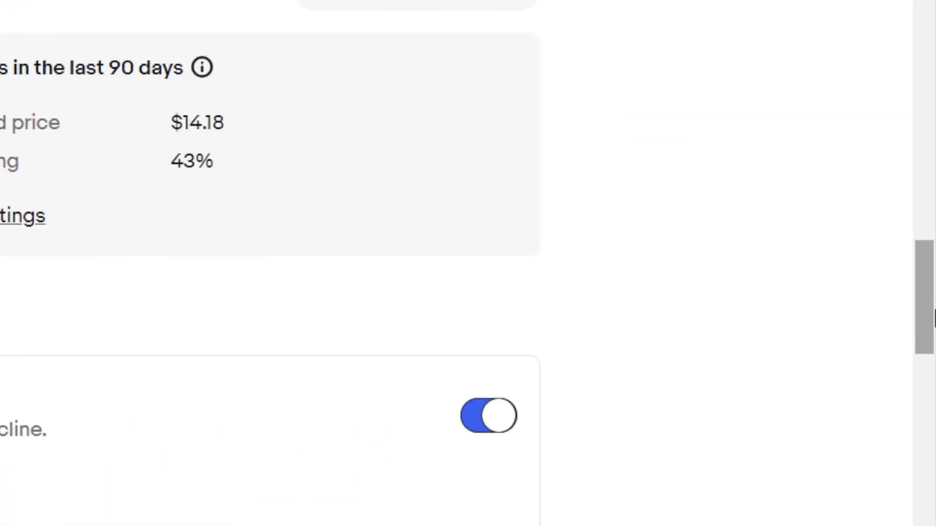
click(242, 276)
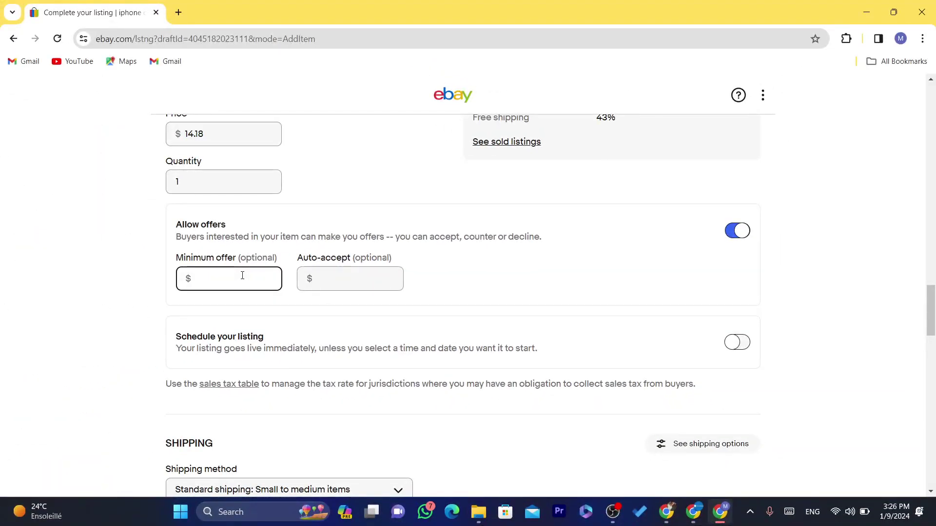
text(10)
click(342, 276)
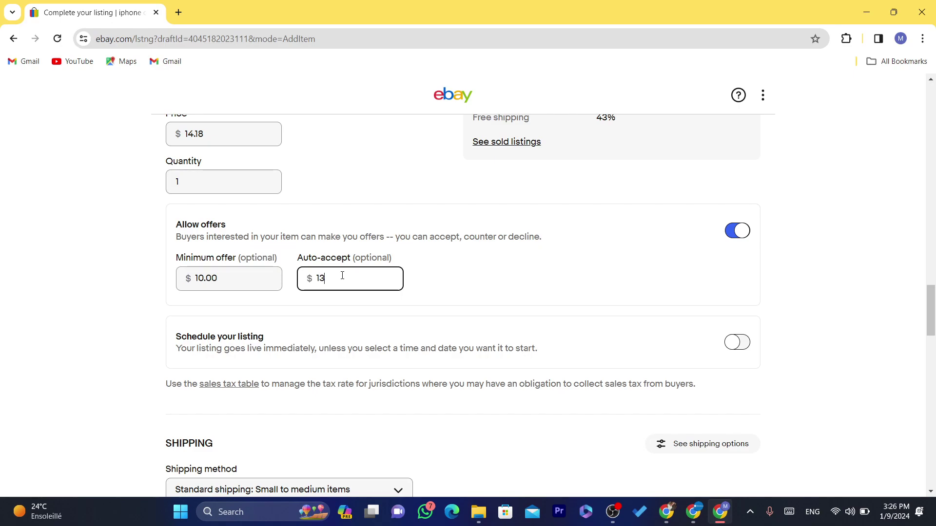
scroll(514, 254, down, 5)
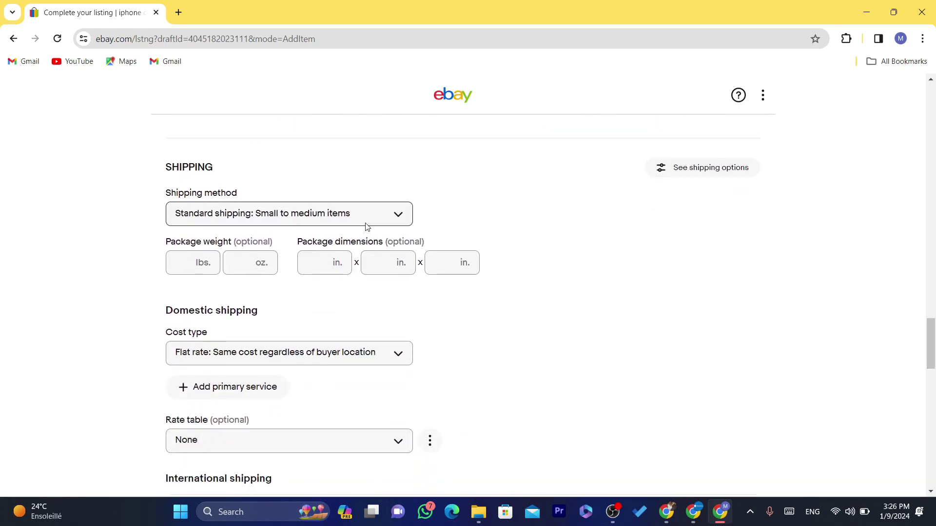
- Change the item location in the Preferences settings to agadir, Morocco
drag(932, 347, 933, 389)
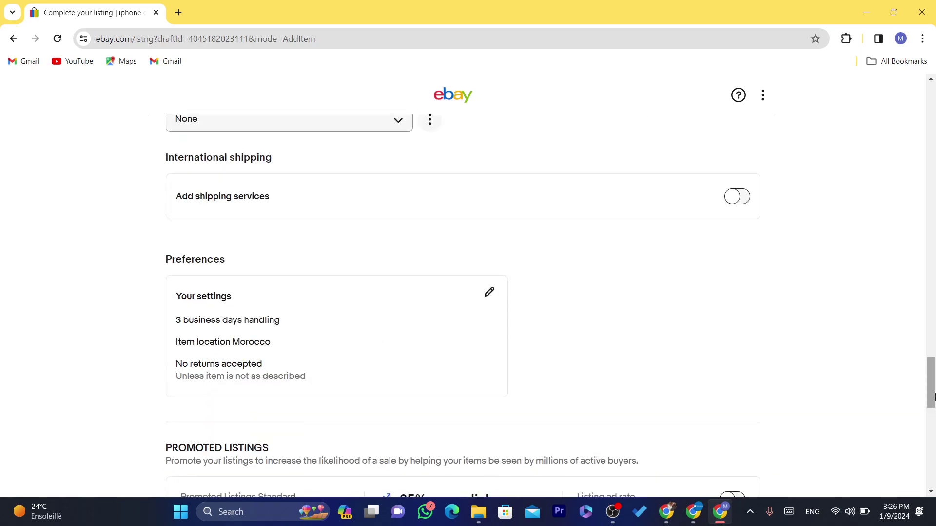
mouse_move(932, 397)
mouse_down()
mouse_move(932, 370)
mouse_move(932, 389)
mouse_up()
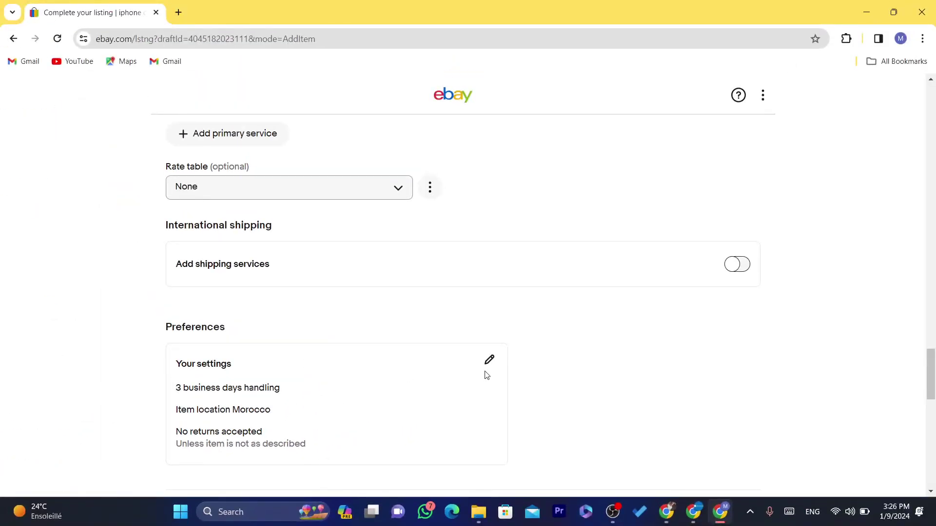
drag(931, 376, 931, 395)
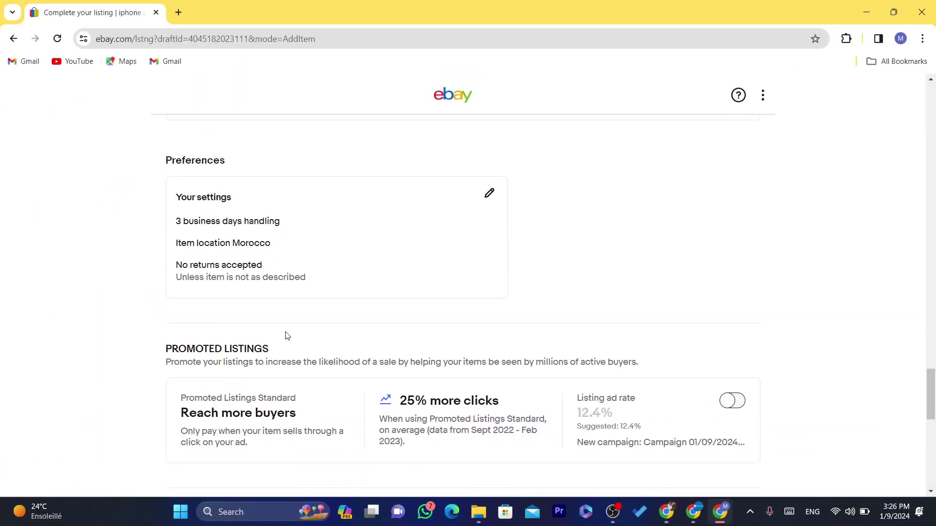
drag(175, 220, 309, 224)
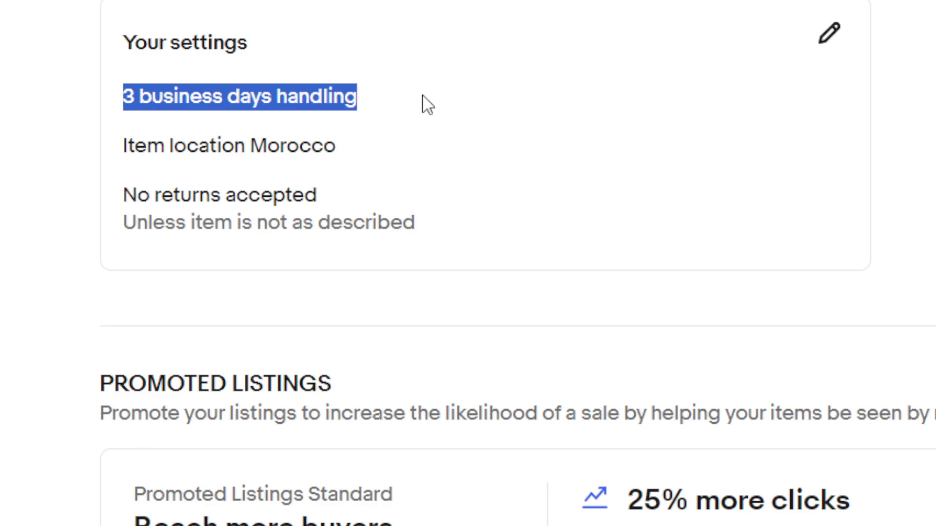
click(828, 33)
click(846, 78)
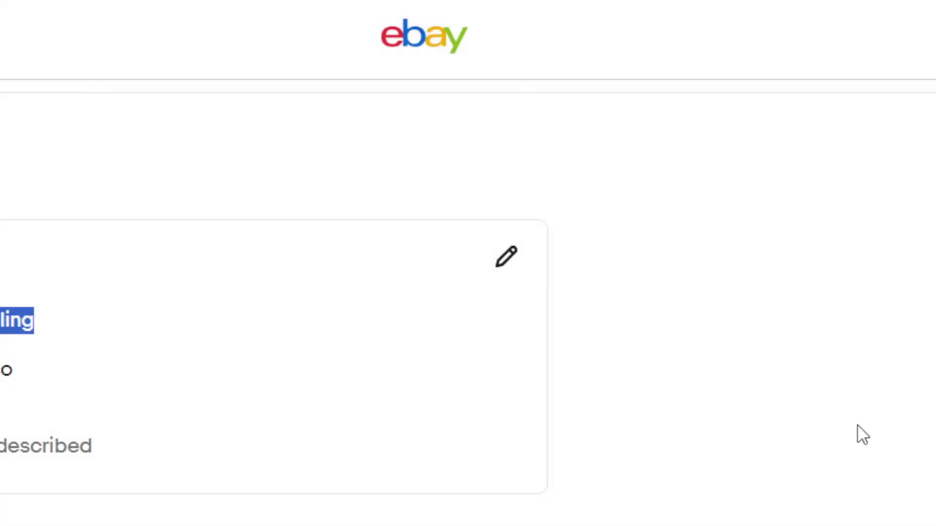
drag(931, 386, 931, 396)
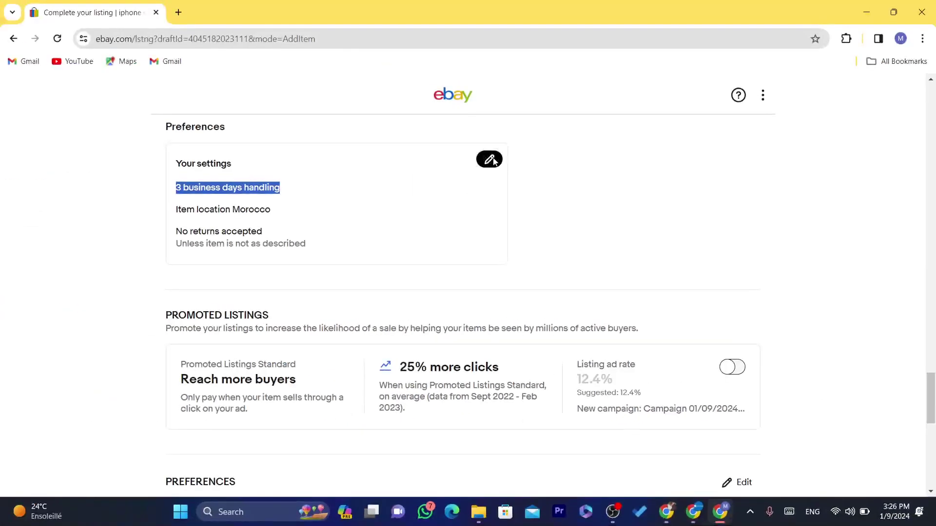
click(489, 159)
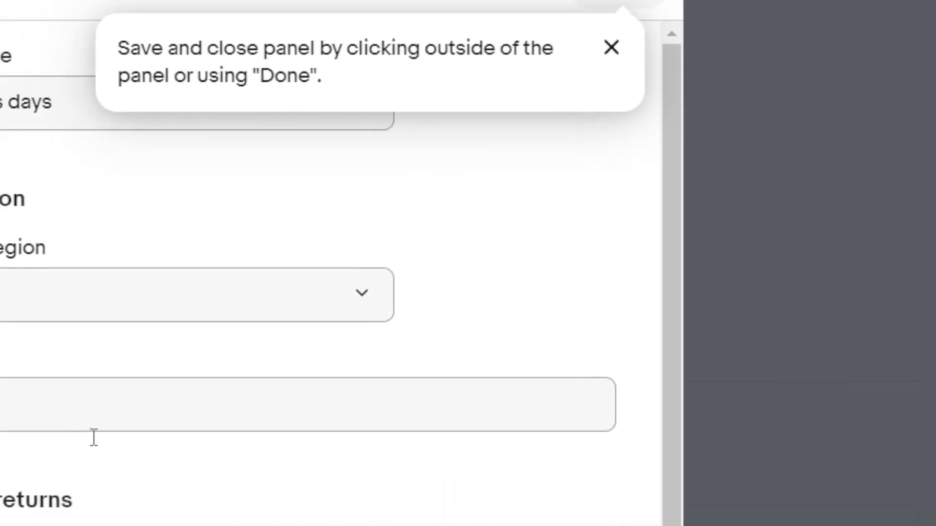
click(576, 244)
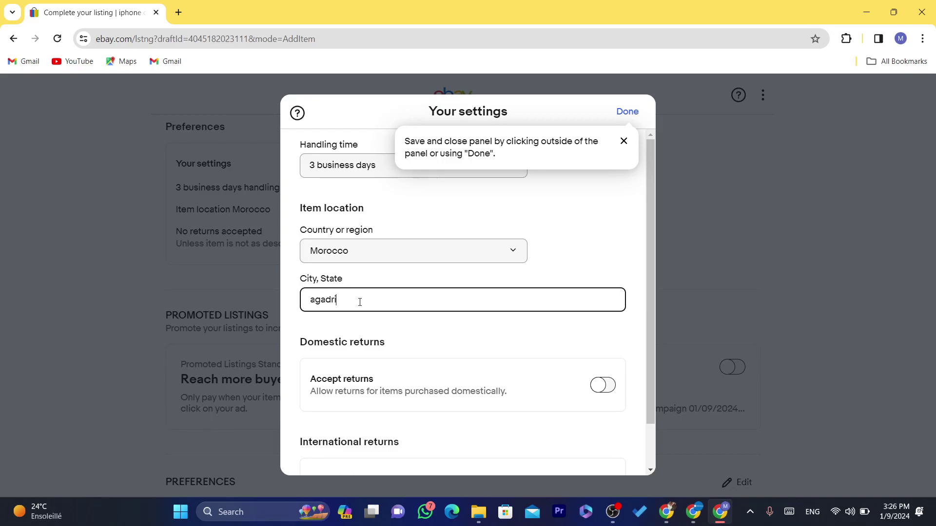
click(627, 112)
- Submit the listing, then fix the shipping error by adding USPS Media Mail as primary service
scroll(464, 401, down, 8)
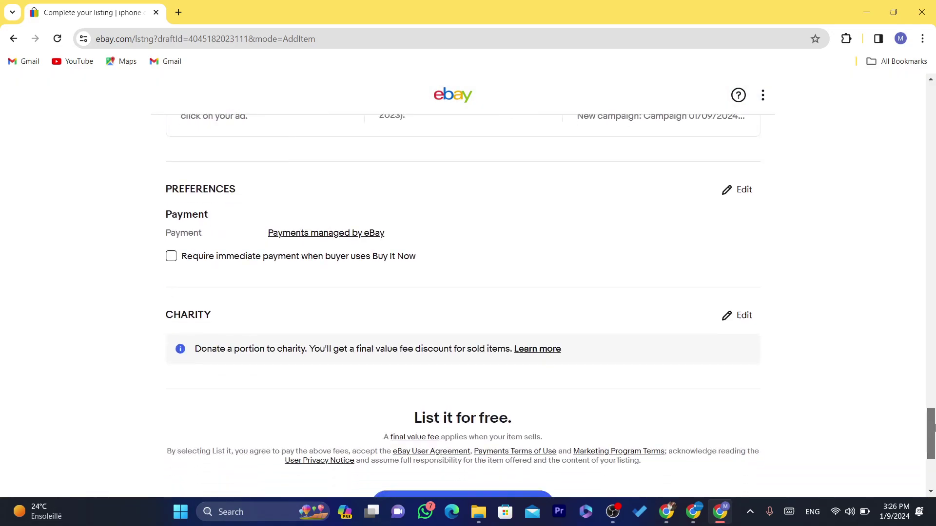
click(464, 401)
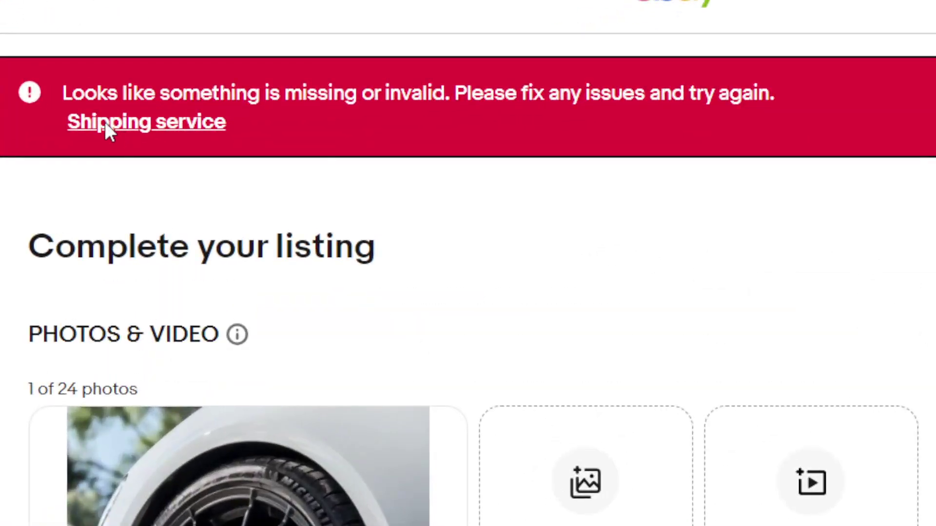
click(198, 154)
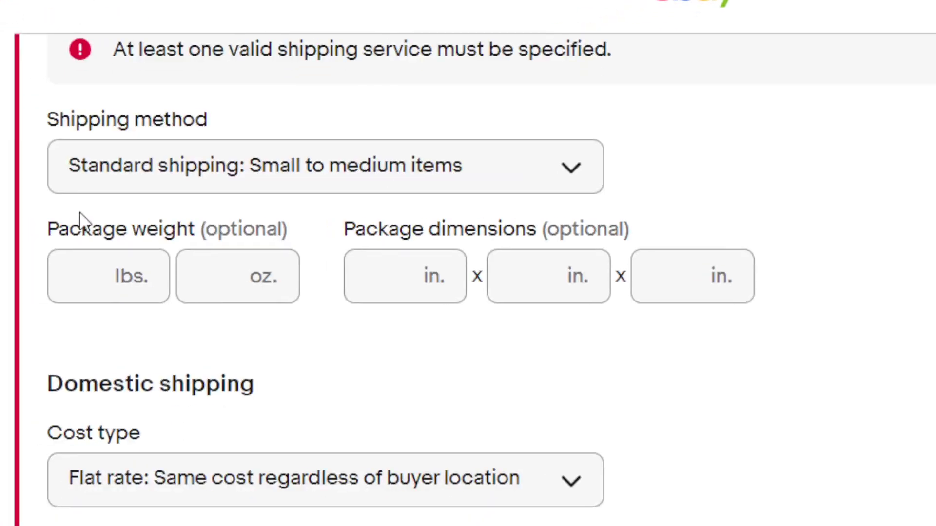
click(73, 173)
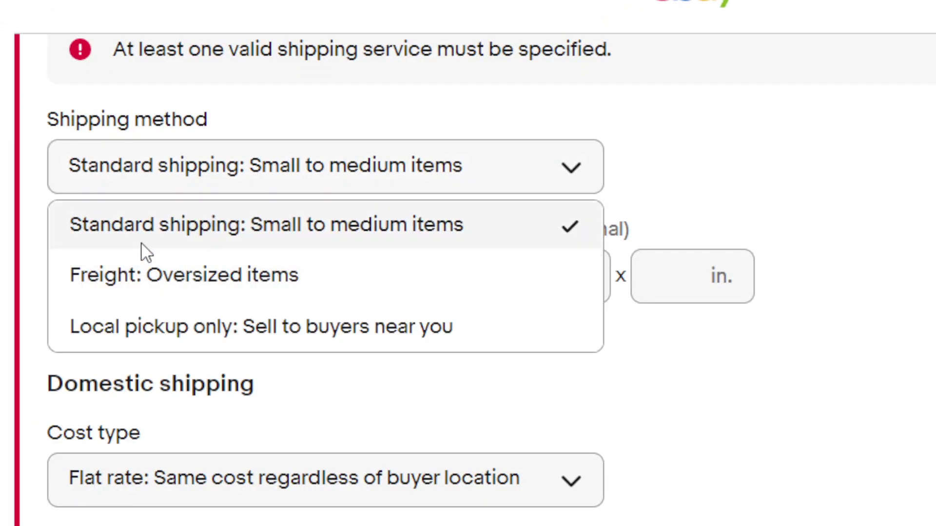
click(825, 257)
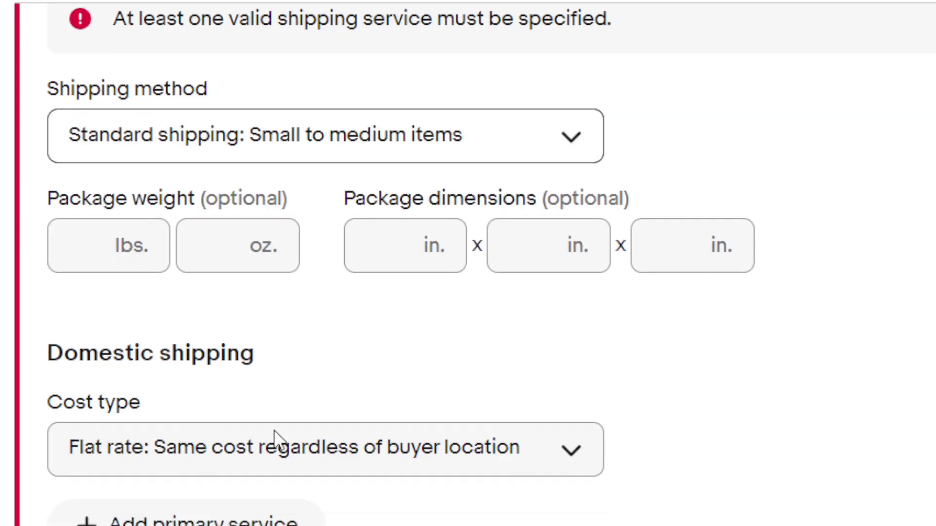
click(188, 520)
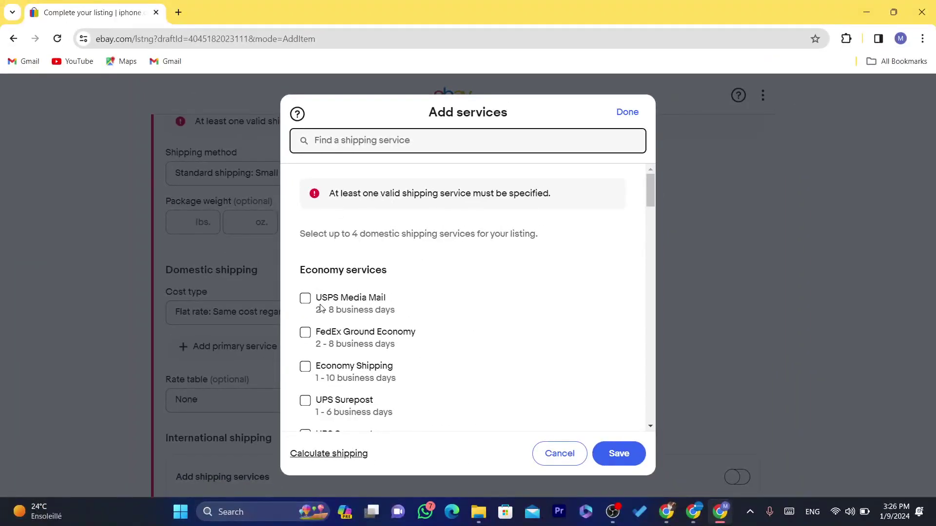
click(304, 300)
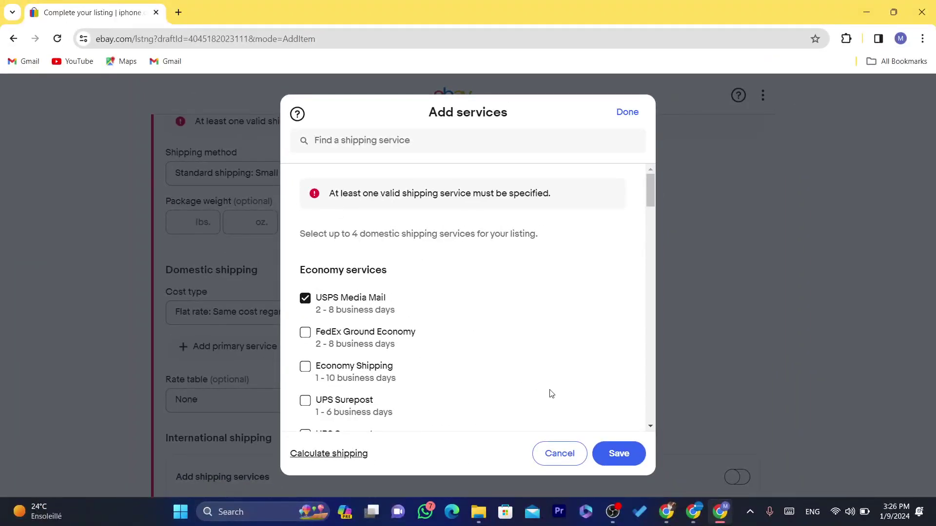
click(622, 453)
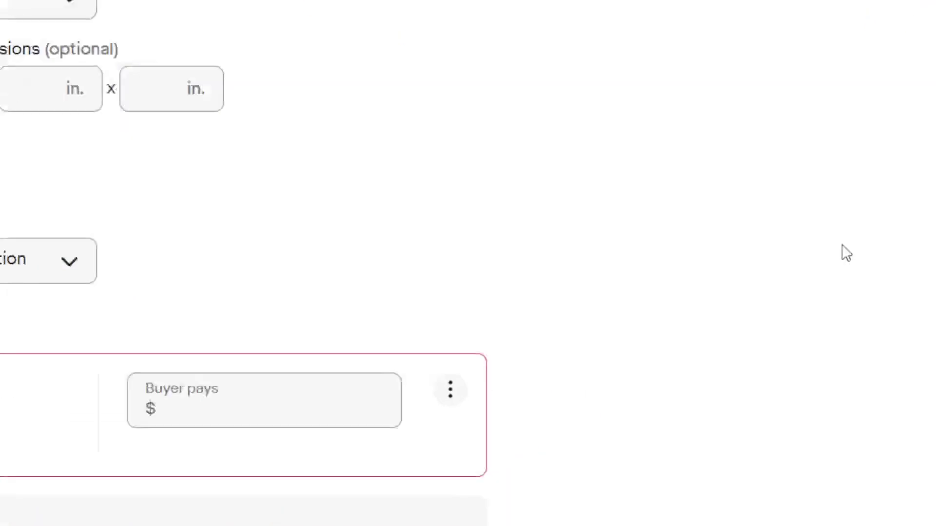
- Offer free shipping on USPS Media Mail and publish the listing again
click(80, 389)
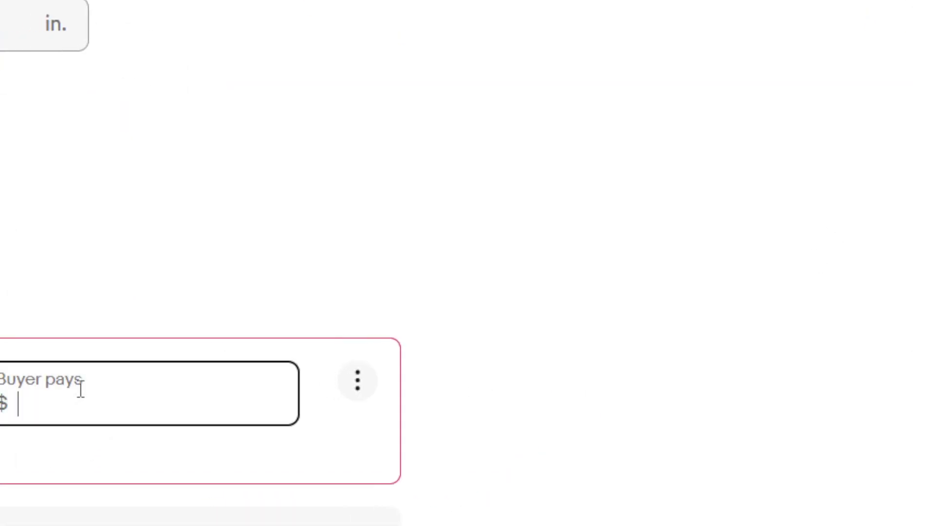
text(10)
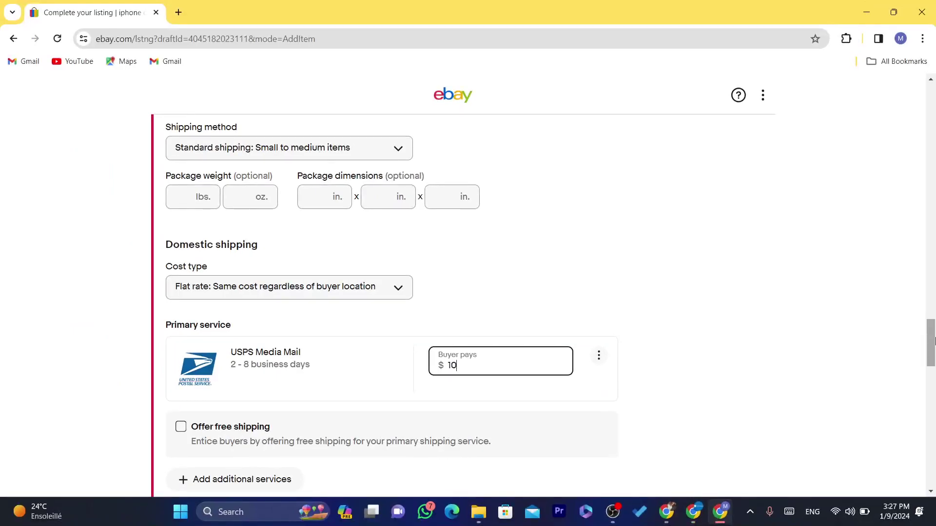
scroll(933, 346, down, 1)
click(218, 390)
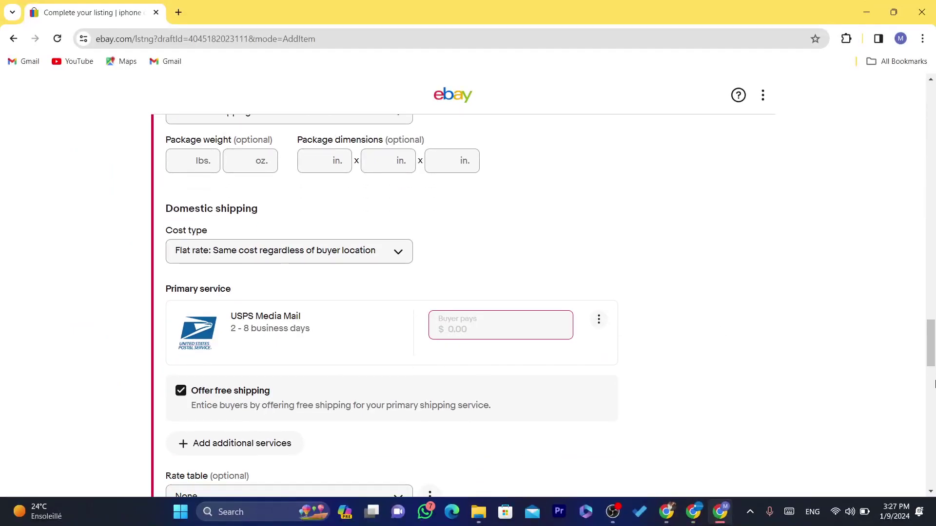
scroll(933, 373, down, 5)
scroll(444, 390, down, 10)
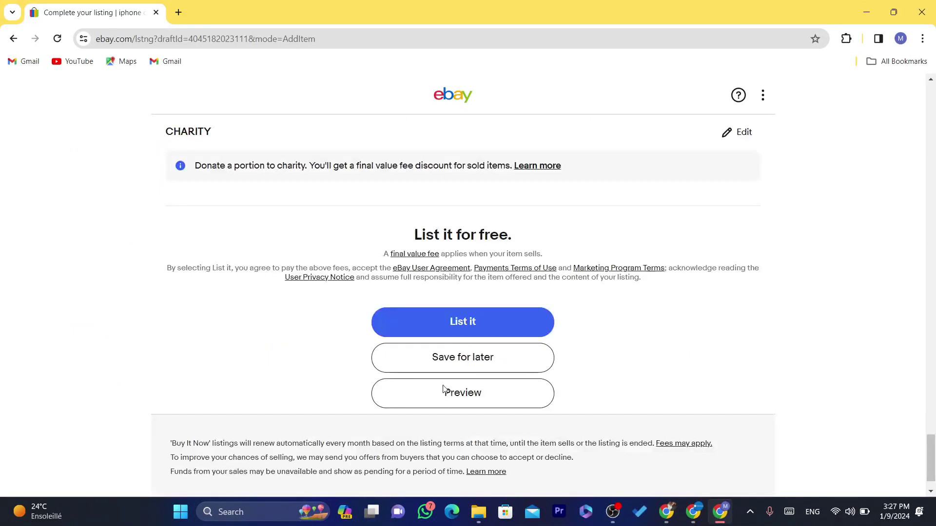
click(123, 312)
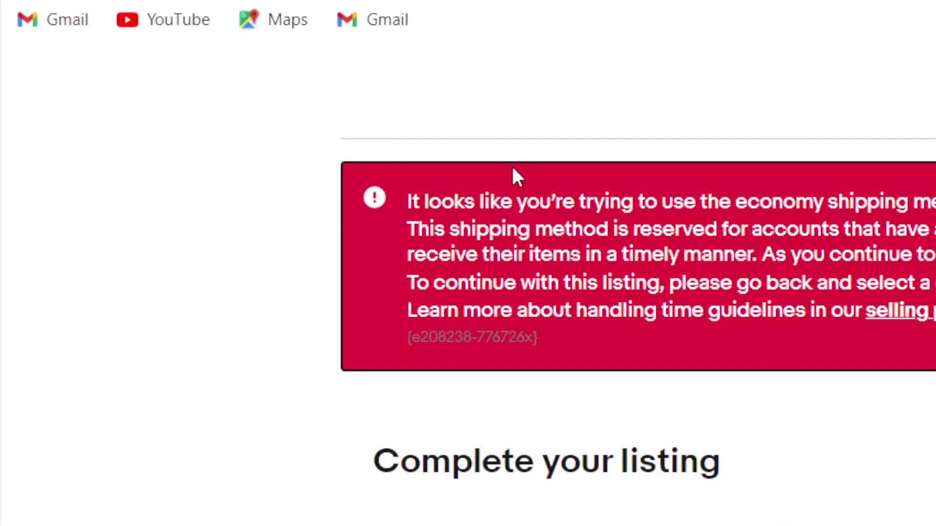
- Review the economy shipping error message and scroll back to the Shipping section
drag(283, 142, 365, 148)
drag(823, 219, 935, 252)
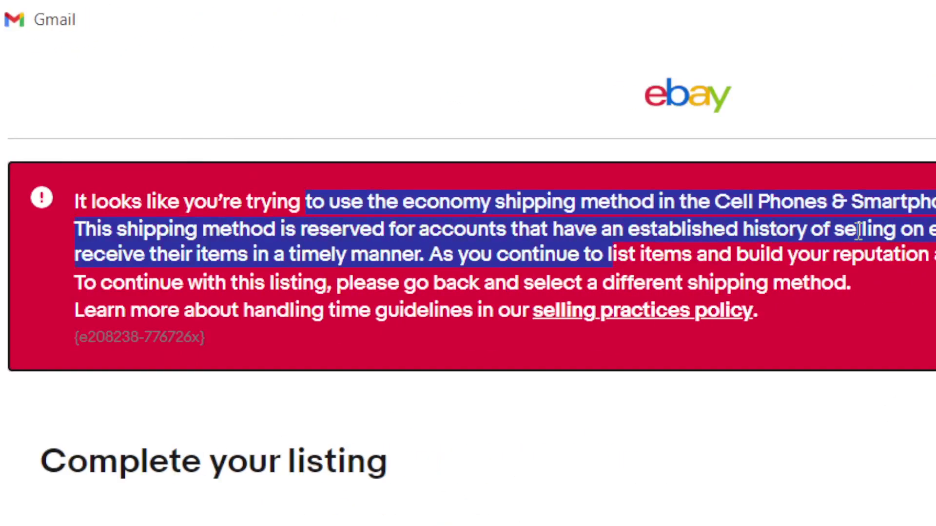
click(800, 217)
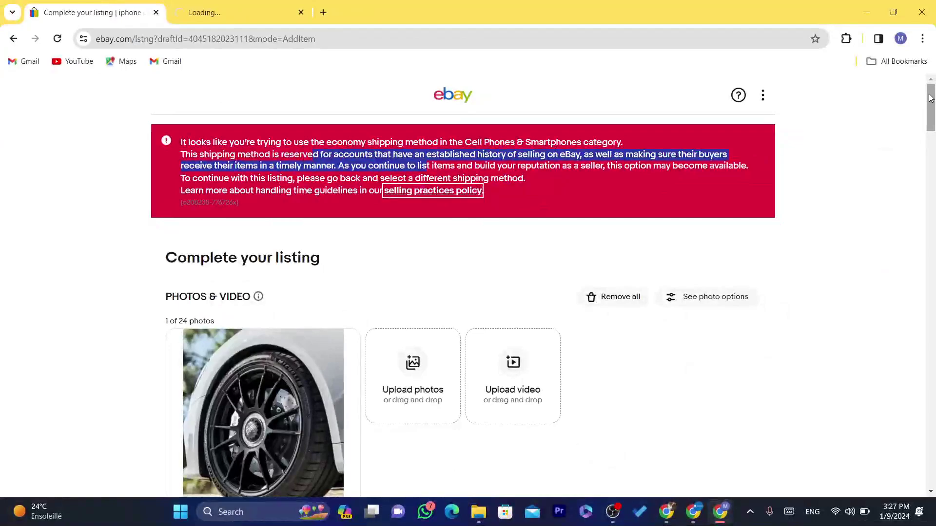
drag(931, 127, 929, 342)
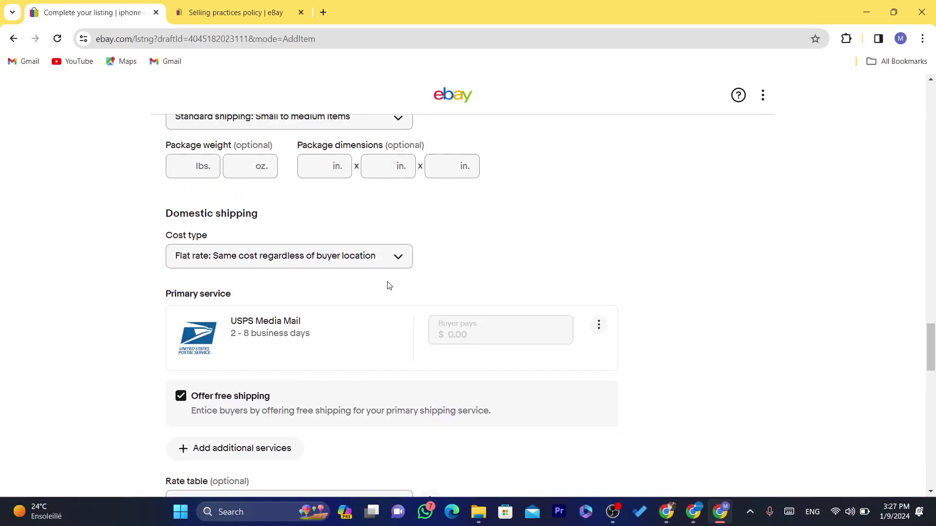
- Turn off free shipping and reveal the extra shipping options
triple_click(210, 244)
click(211, 243)
drag(932, 352, 933, 361)
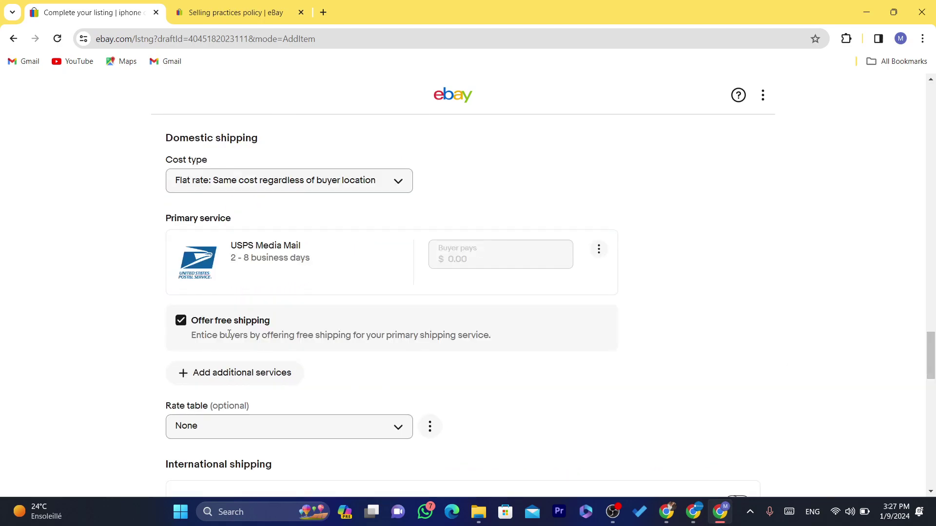
click(201, 329)
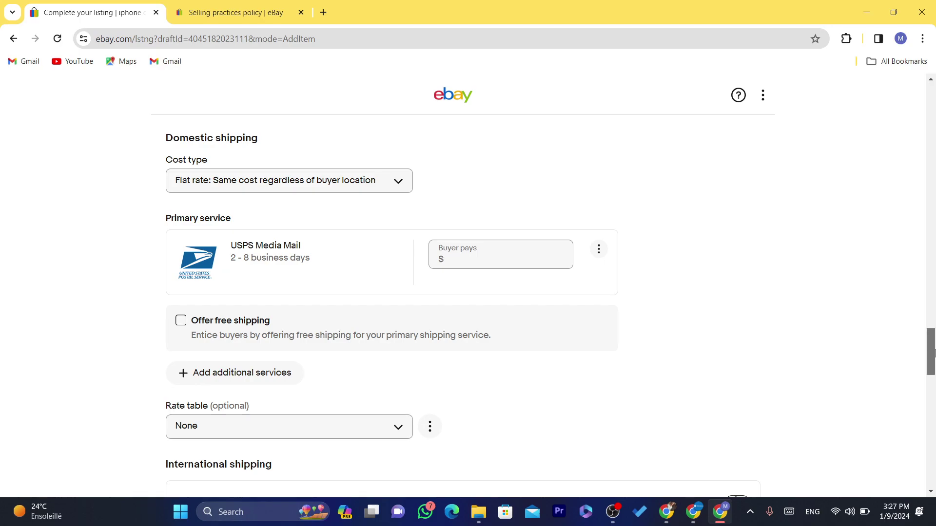
drag(931, 351, 931, 335)
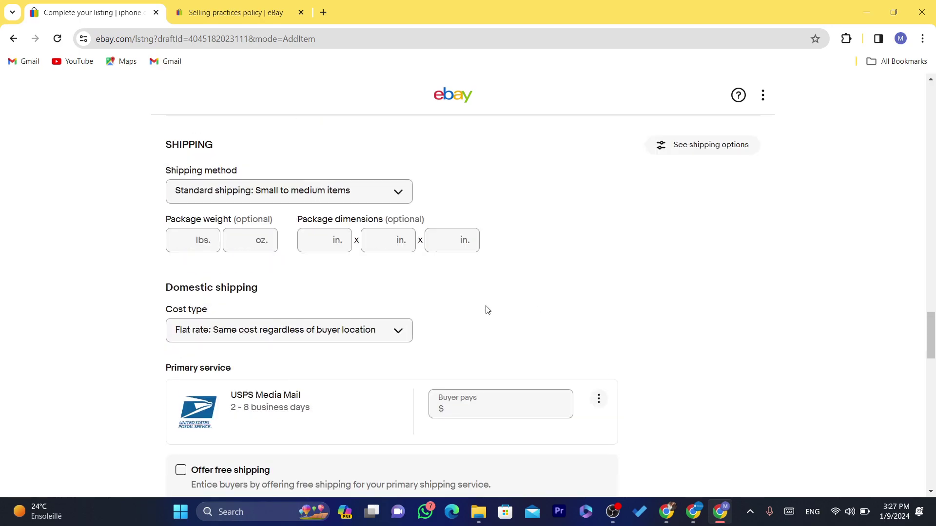
click(707, 144)
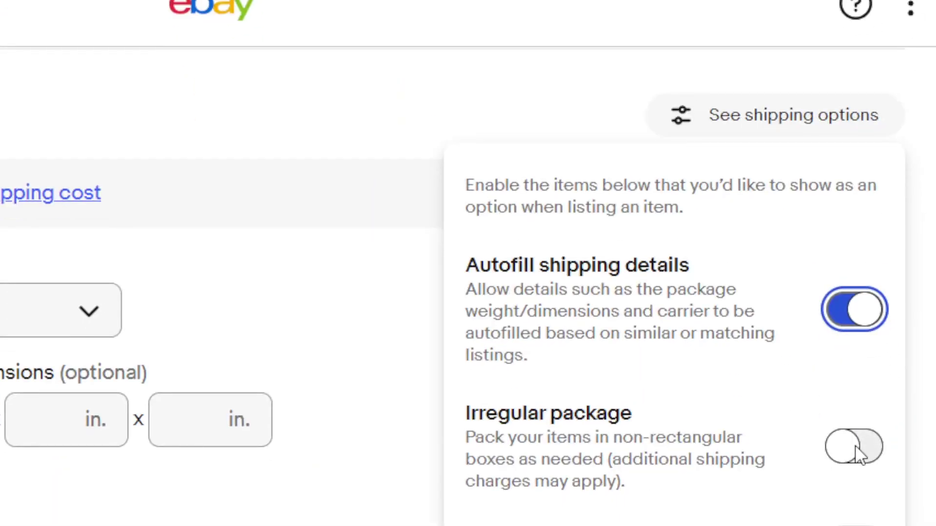
click(307, 397)
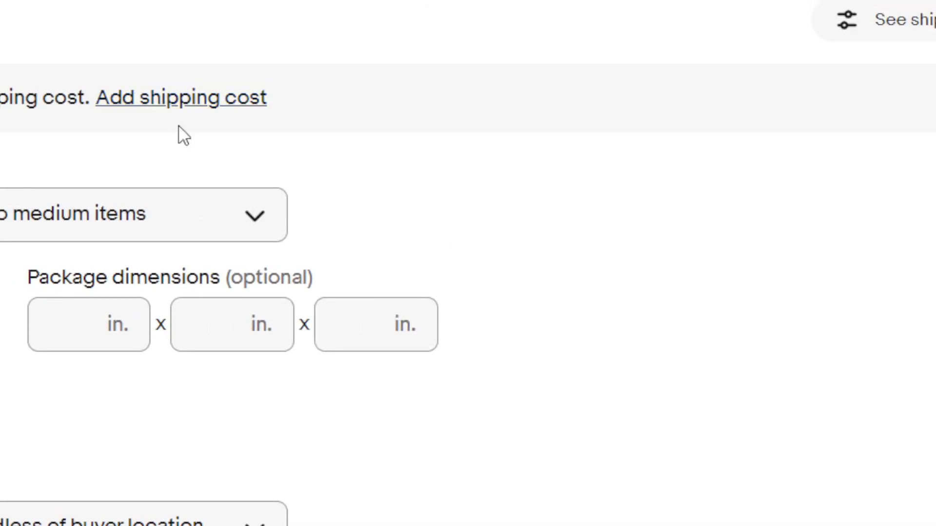
- Add a $20 shipping cost, use Calculated cost type, and choose Freight: Oversized items
click(181, 97)
text(20)
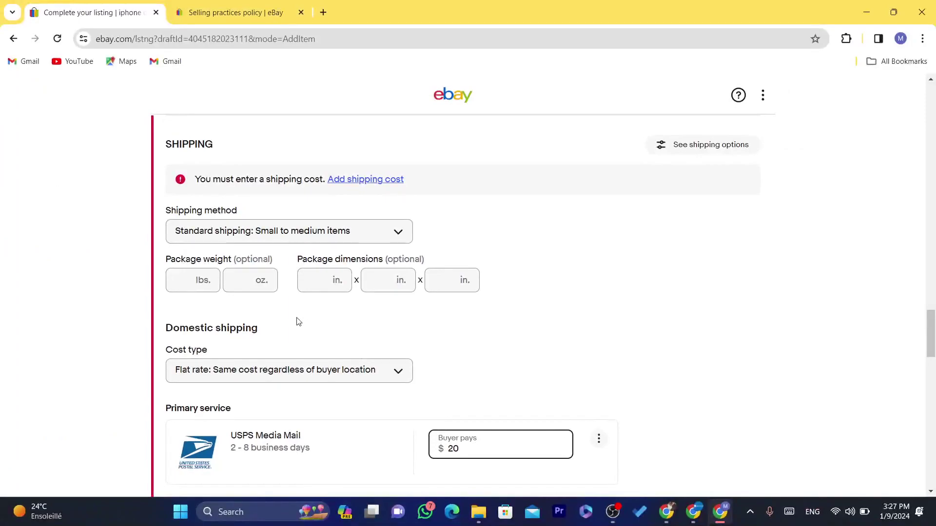
click(273, 372)
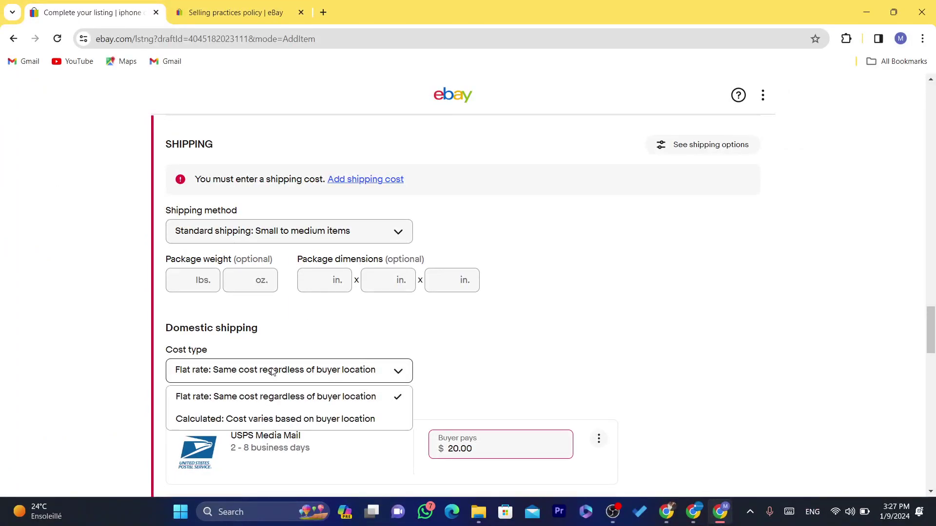
click(254, 419)
click(260, 232)
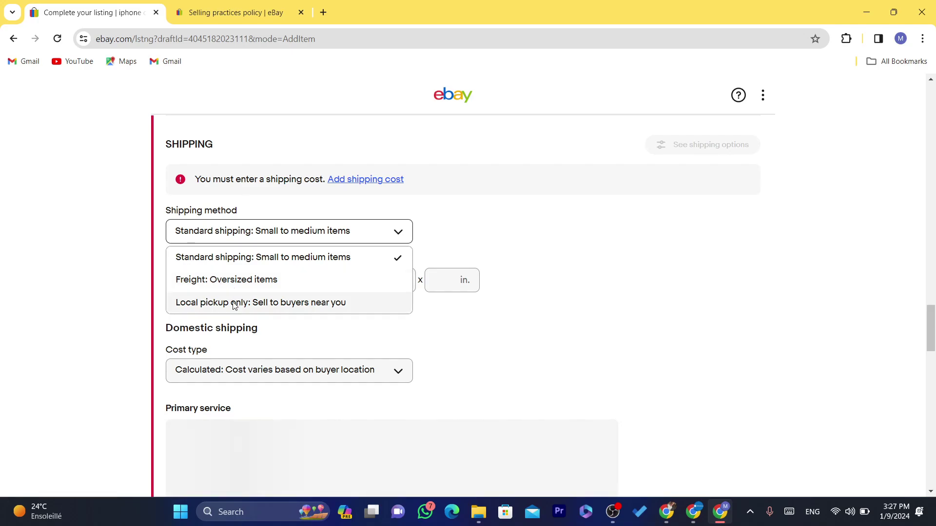
click(215, 285)
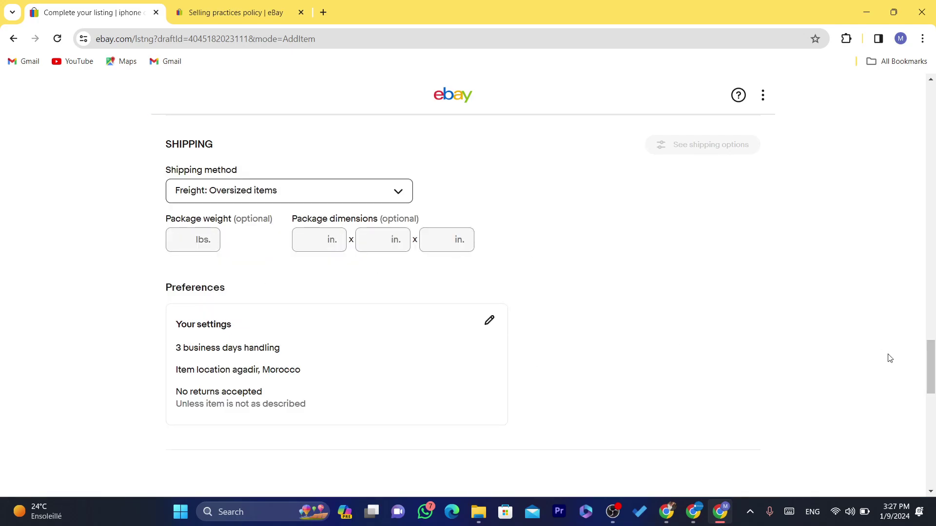
drag(931, 368, 934, 453)
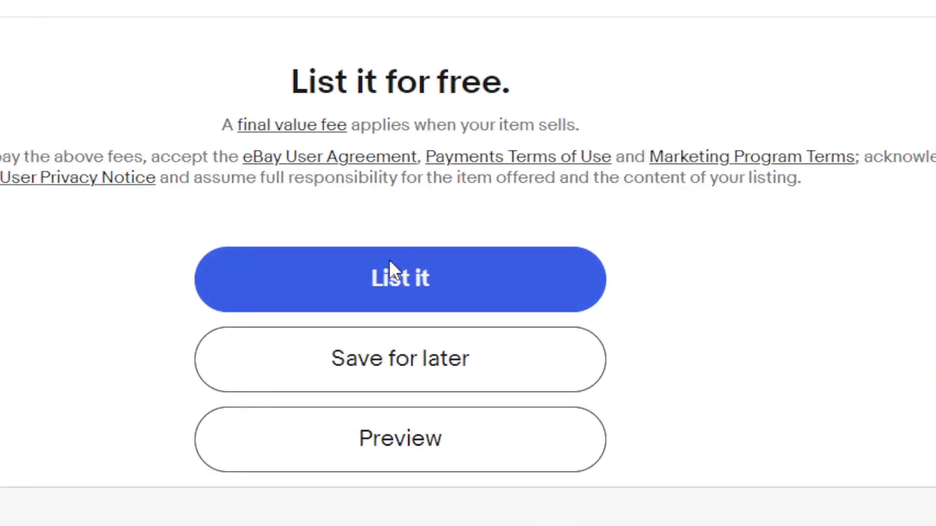
- Publish the listing and read the selling account setup intro through the profile sync step
click(389, 261)
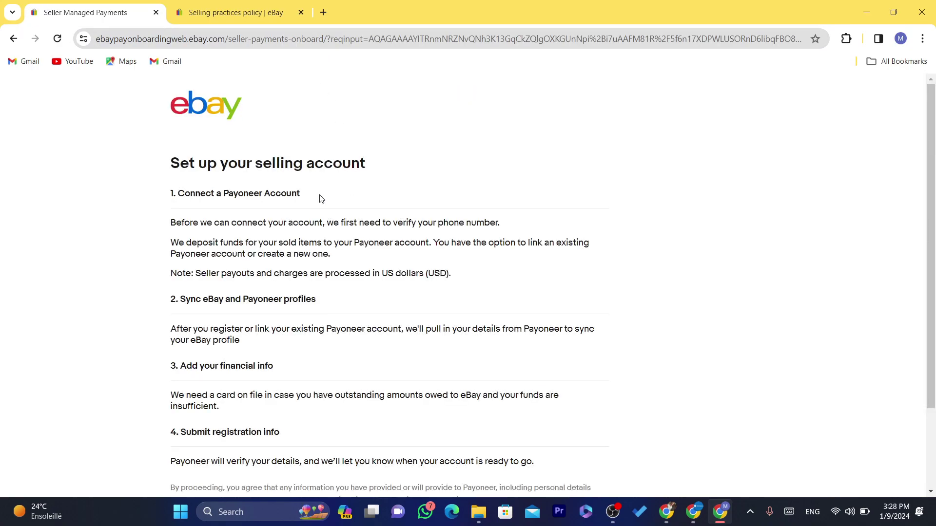
drag(169, 163, 378, 275)
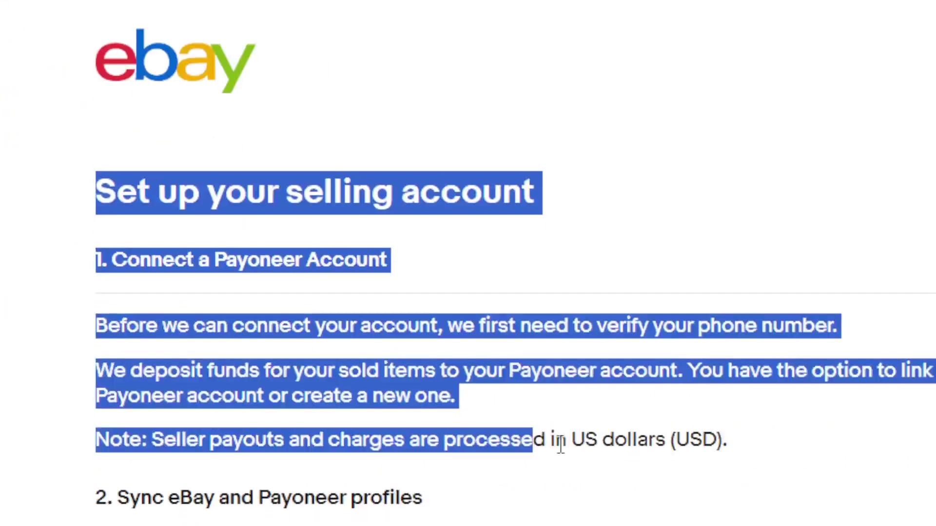
drag(560, 443, 674, 523)
click(696, 524)
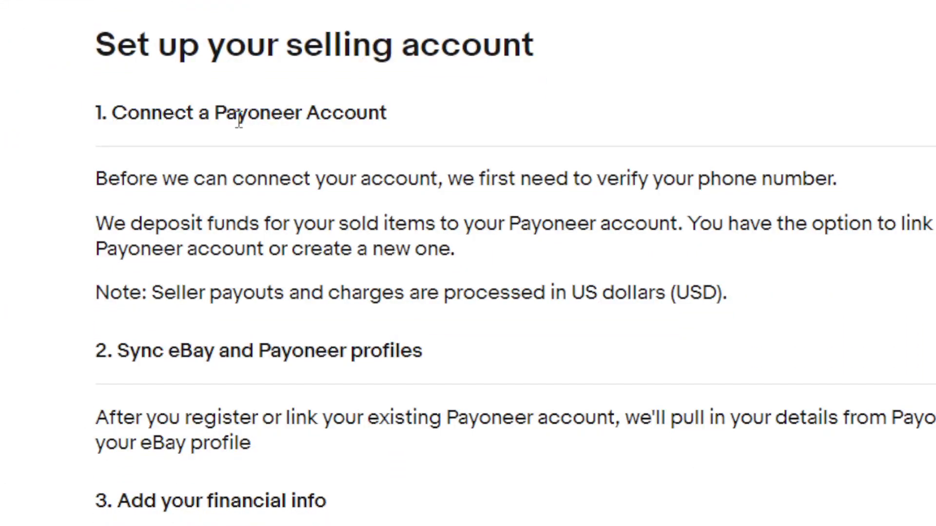
- Review the phone verification and Payoneer linking notes, then start the selling account setup
drag(120, 78, 476, 215)
click(142, 77)
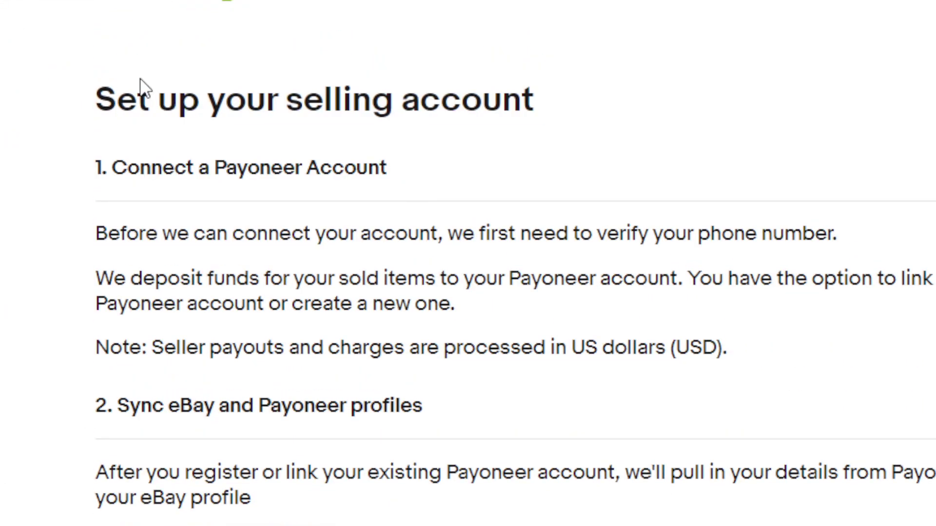
drag(111, 99, 385, 155)
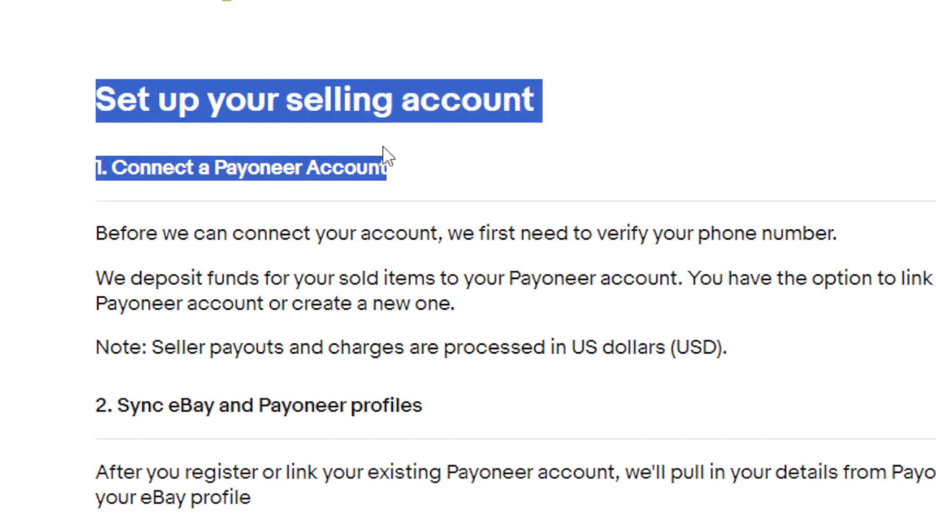
click(160, 167)
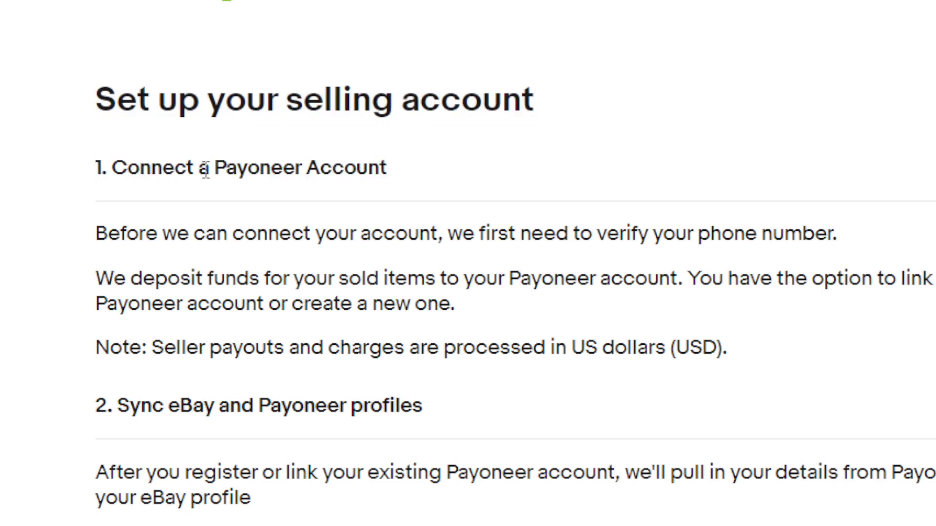
drag(92, 233, 461, 278)
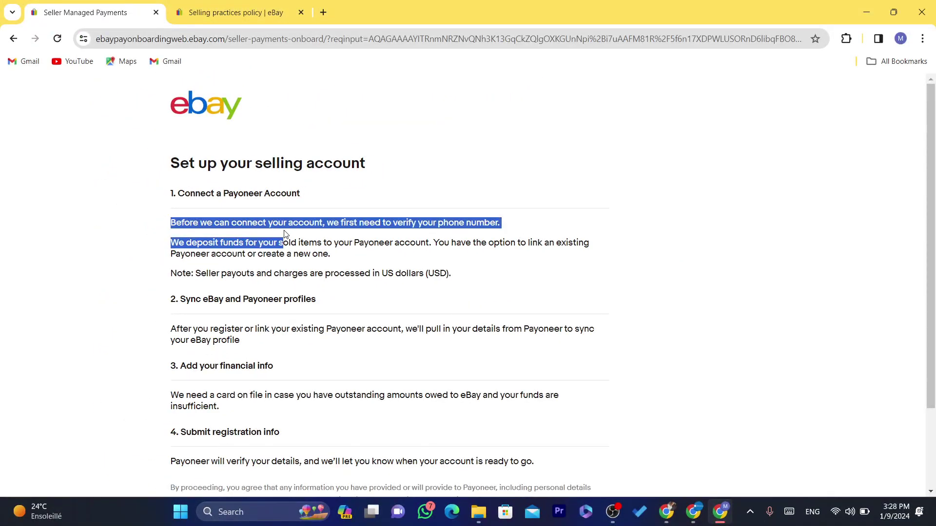
drag(333, 242, 543, 243)
scroll(934, 215, down, 2)
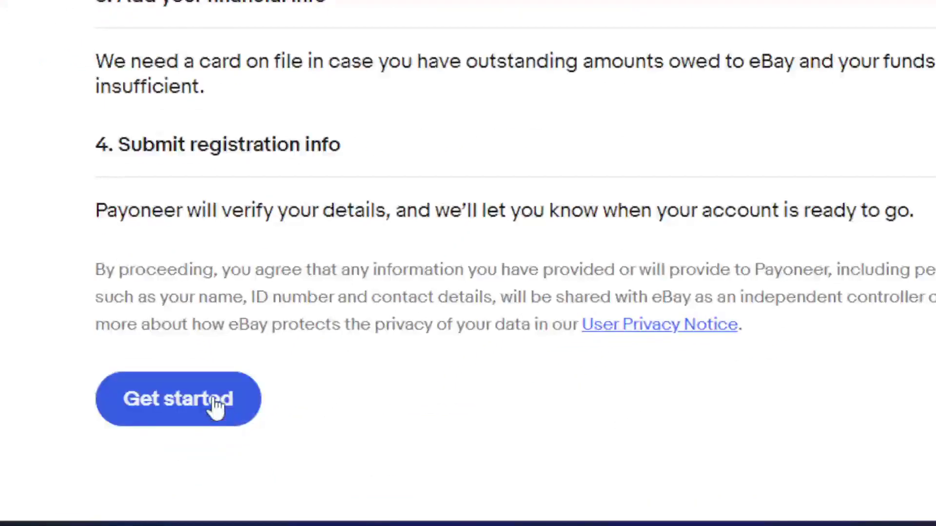
click(222, 445)
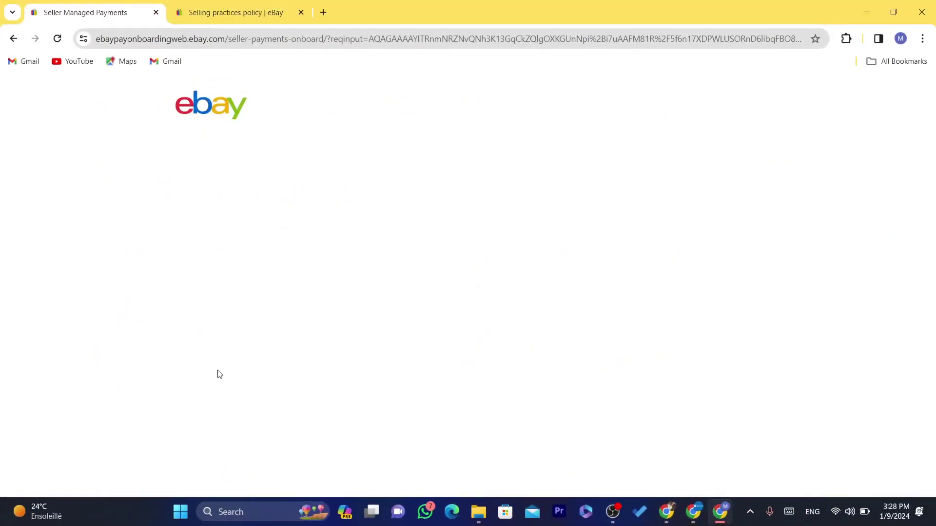
drag(222, 351, 244, 228)
click(162, 255)
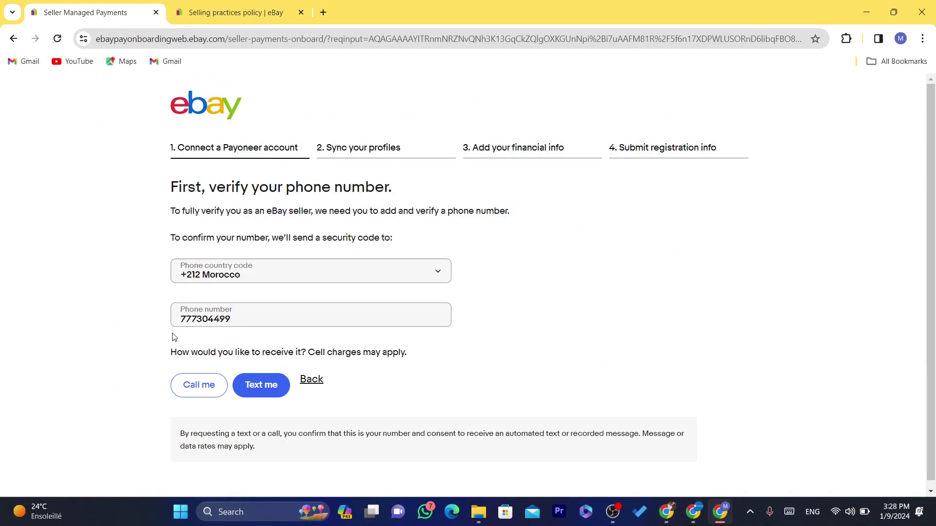
click(221, 319)
double_click(221, 319)
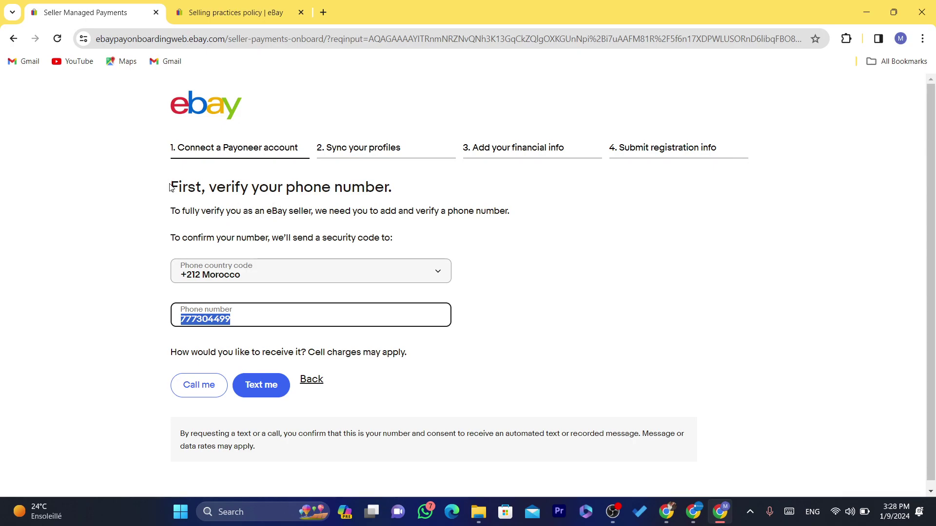
drag(170, 187, 355, 208)
click(355, 208)
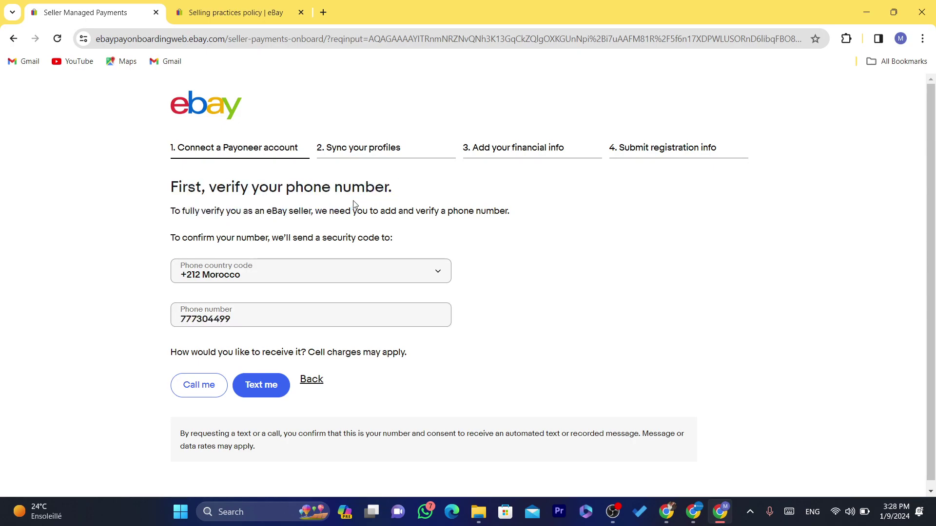
triple_click(298, 178)
triple_click(280, 216)
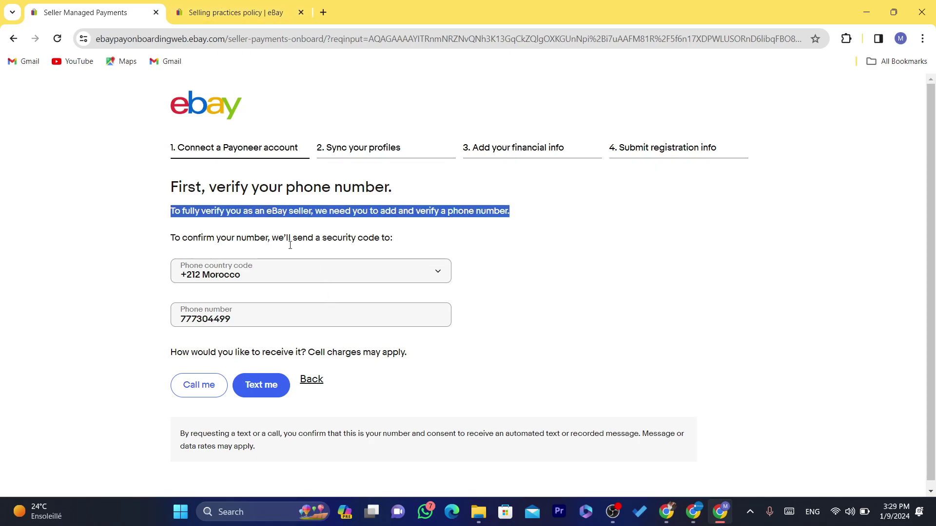
triple_click(256, 212)
triple_click(214, 181)
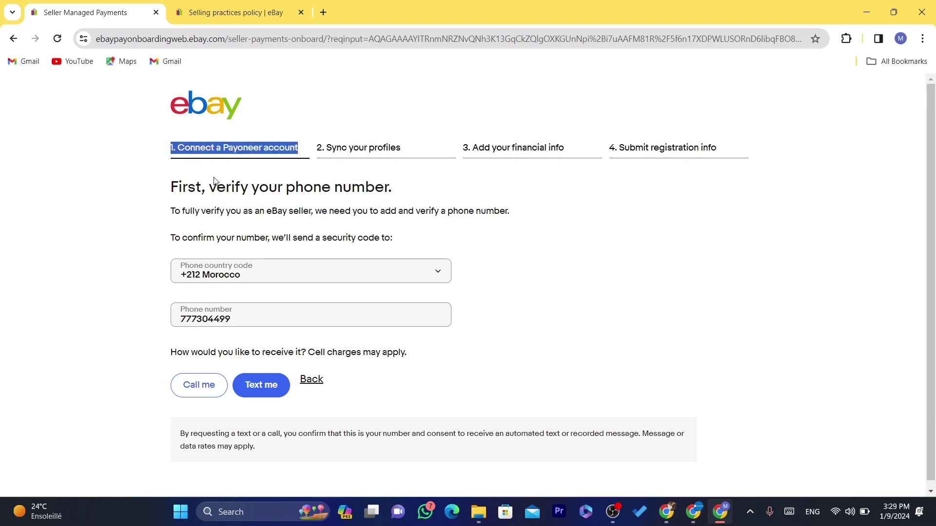
click(213, 192)
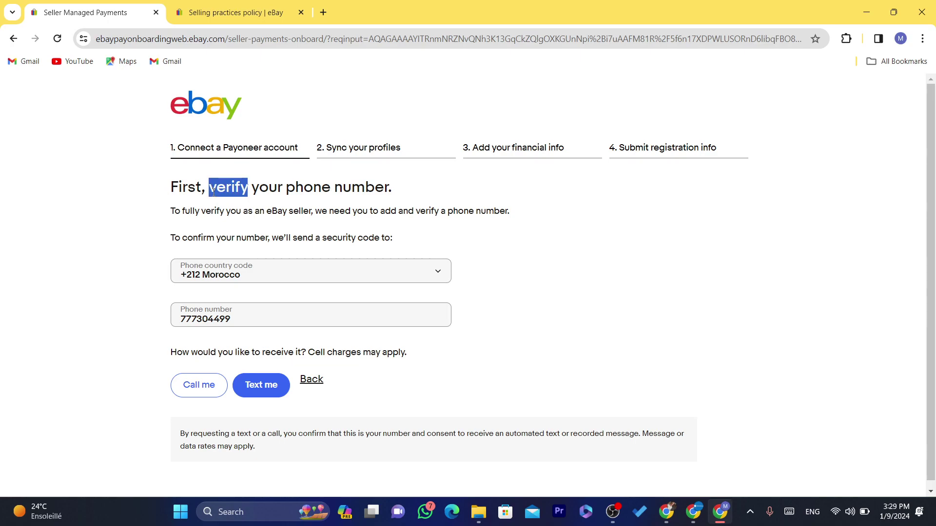
triple_click(213, 191)
click(214, 192)
triple_click(213, 211)
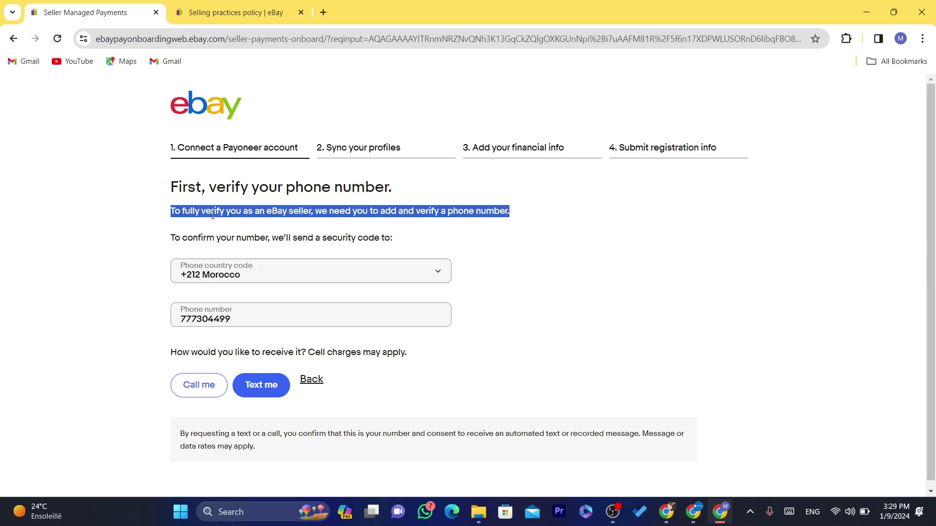
click(219, 183)
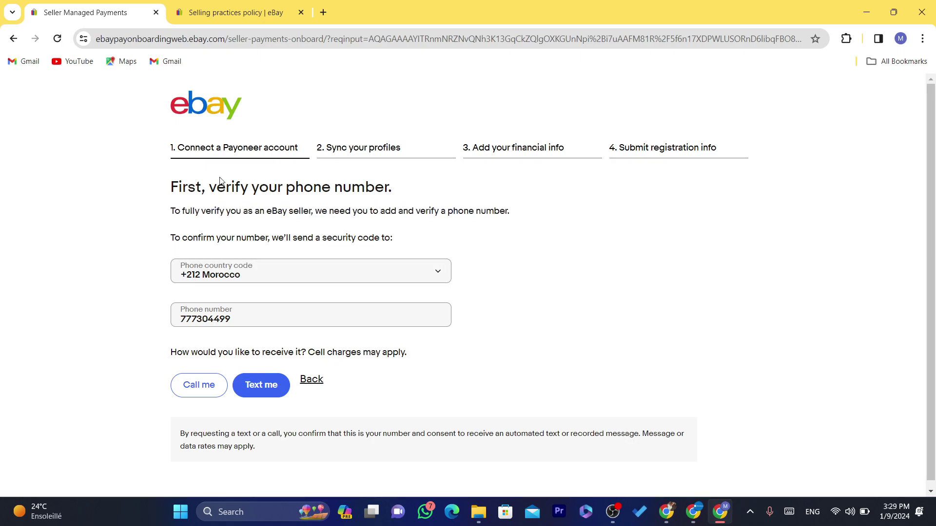
triple_click(220, 181)
double_click(220, 179)
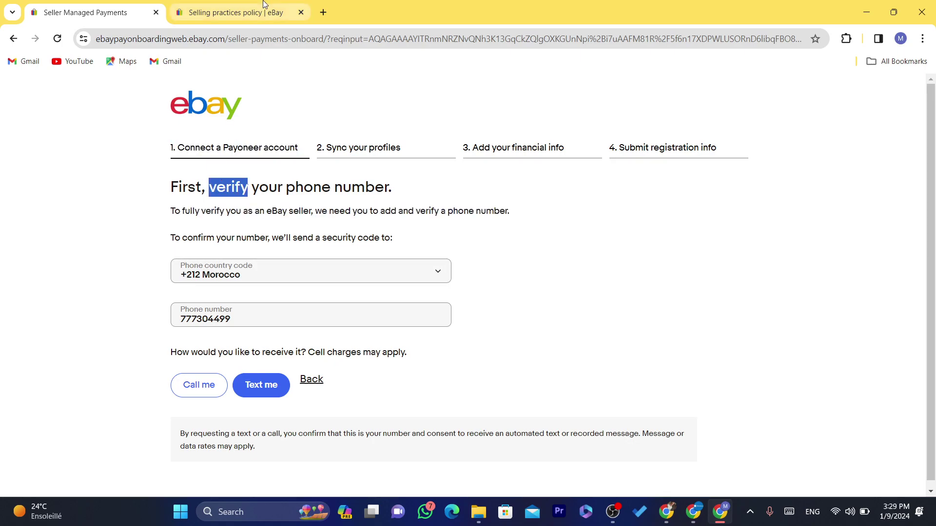
click(314, 237)
triple_click(314, 237)
click(289, 210)
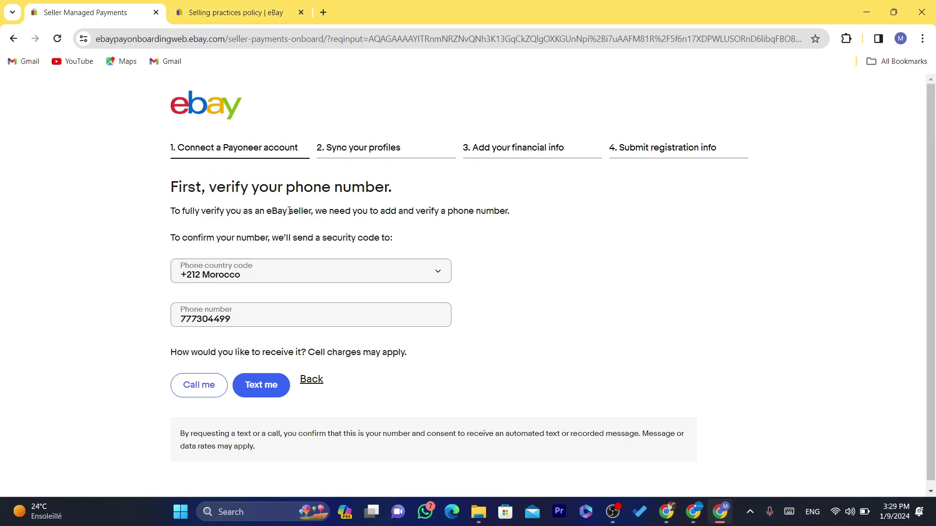
double_click(289, 211)
triple_click(289, 210)
click(289, 210)
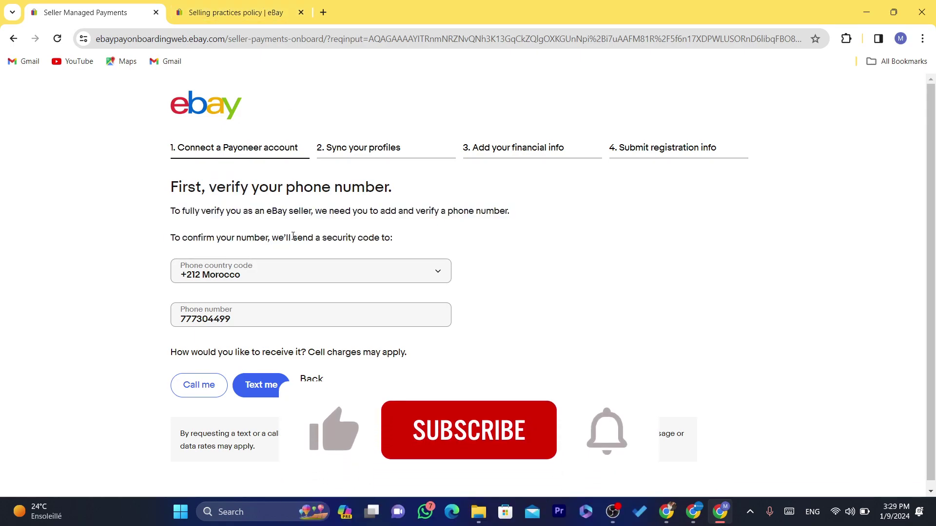